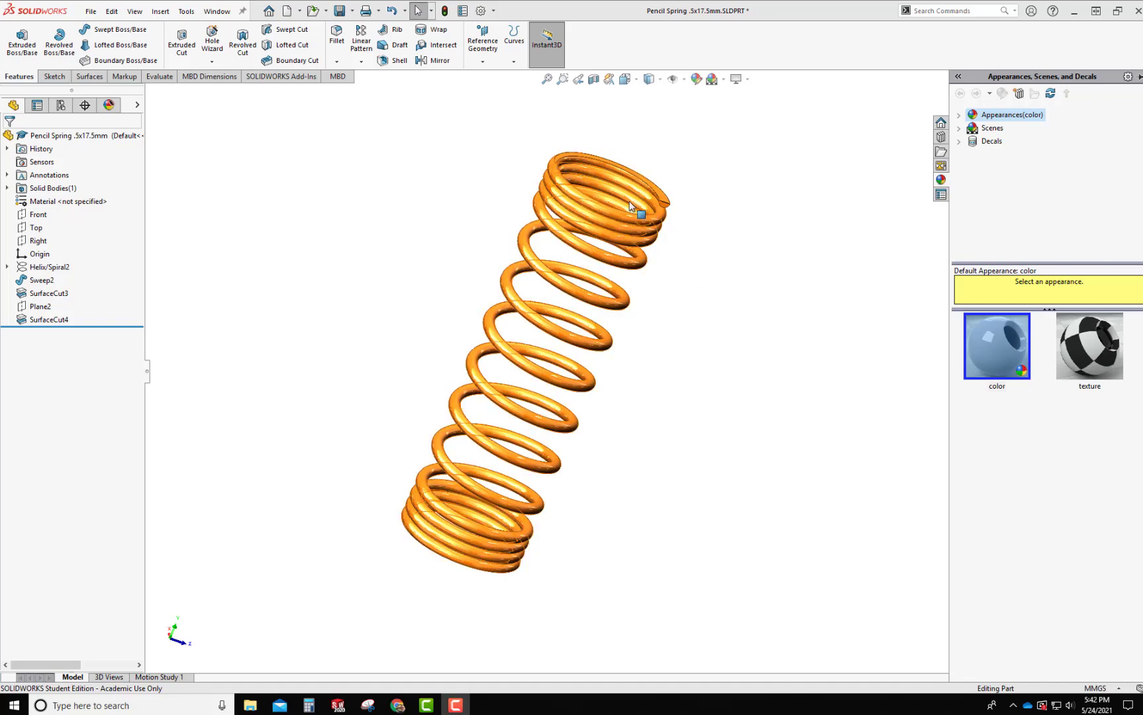
Step: Orbit the finished orange spring to view it from several angles, including its end coils
middle_drag(627, 204, 634, 230)
middle_drag(679, 351, 419, 471)
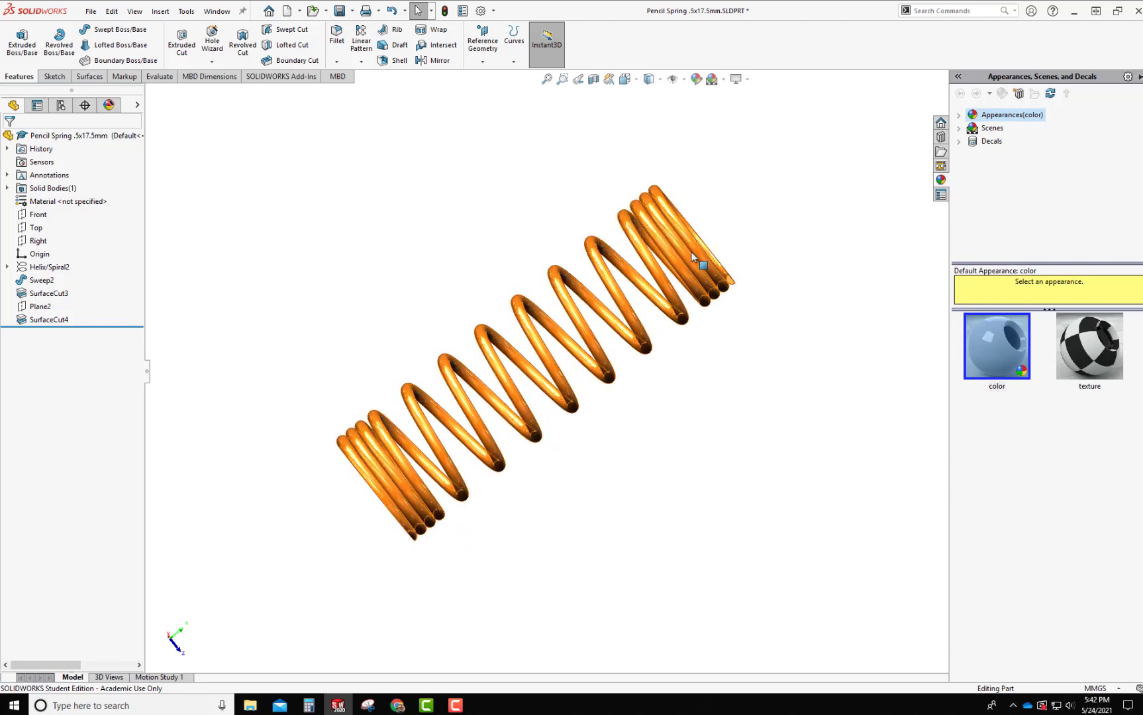
mouse_move(700, 257)
middle_down()
mouse_move(687, 356)
mouse_move(702, 255)
middle_up()
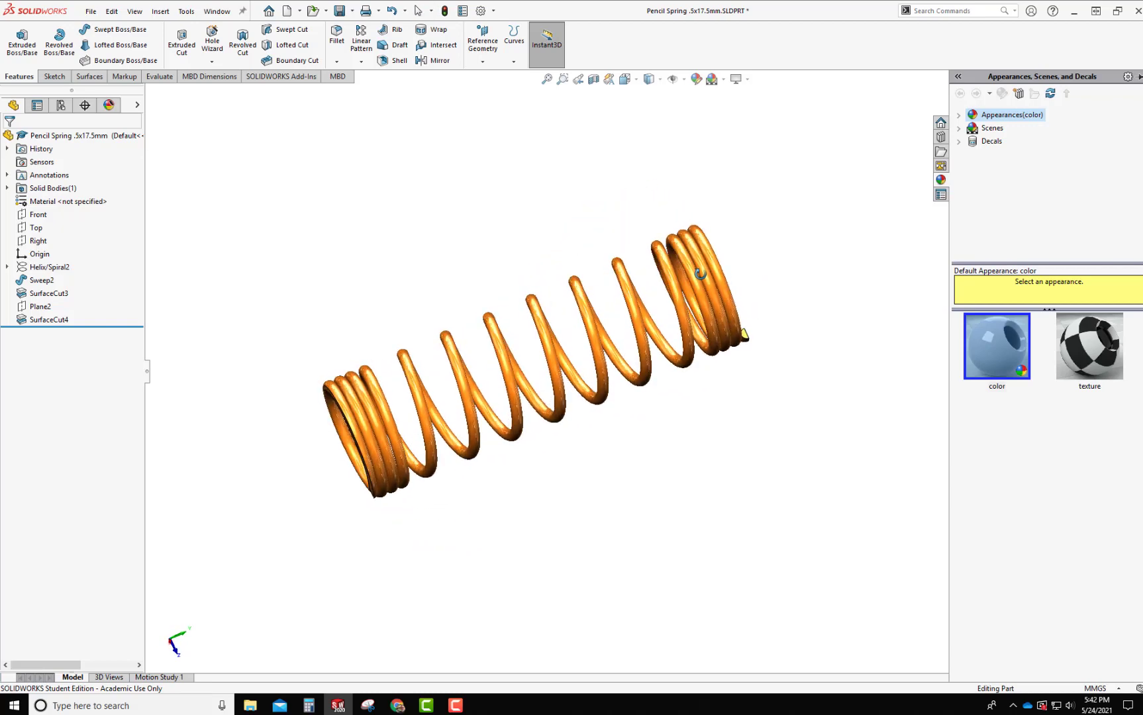
drag(343, 391, 741, 252)
mouse_move(633, 444)
middle_down()
mouse_move(694, 413)
mouse_move(562, 439)
mouse_move(638, 383)
mouse_move(609, 432)
middle_up()
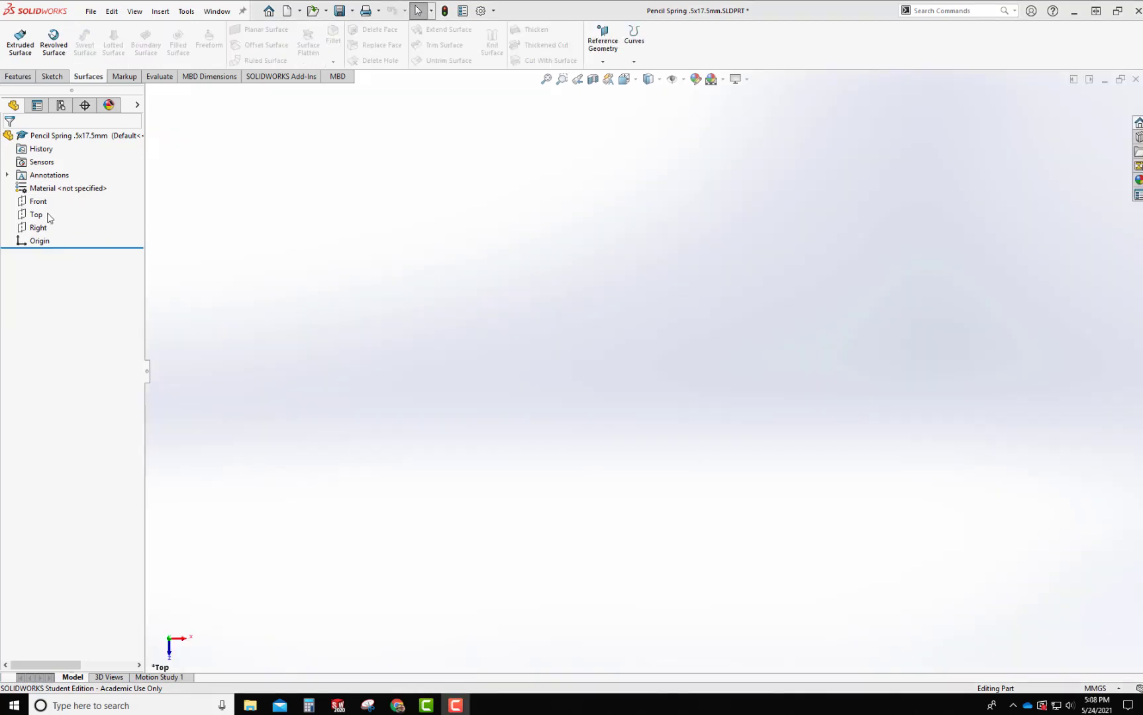
Step: Start a sketch on the Top plane and draw a circle centred on the origin
click(37, 215)
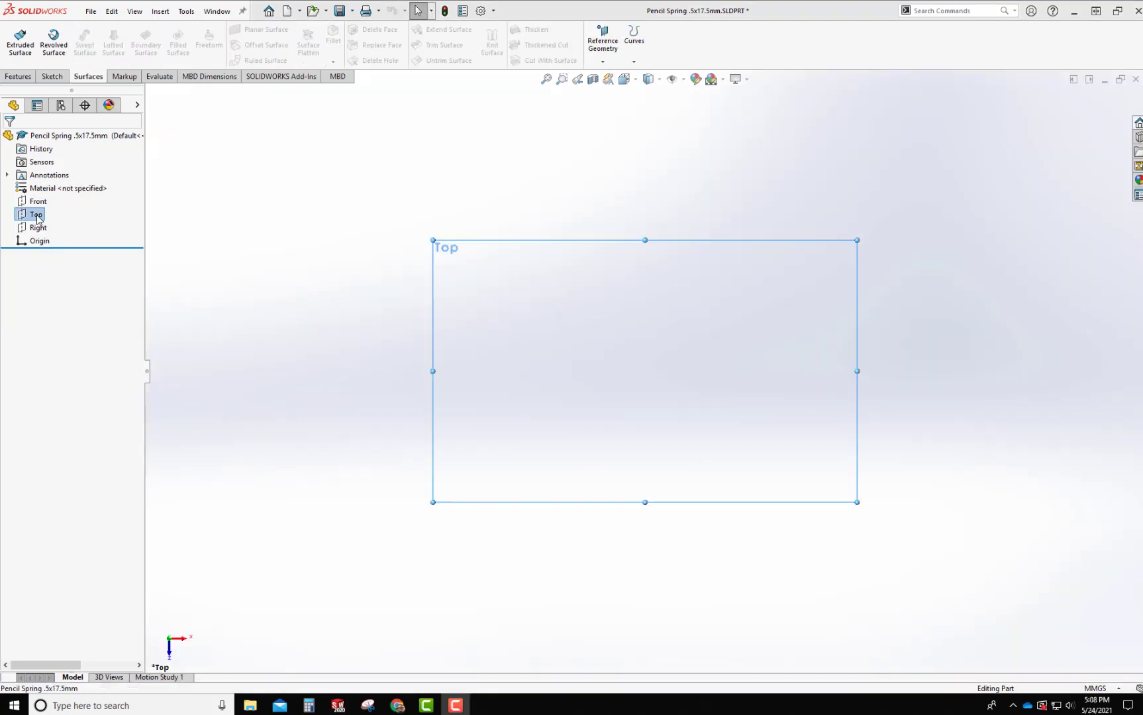
click(41, 195)
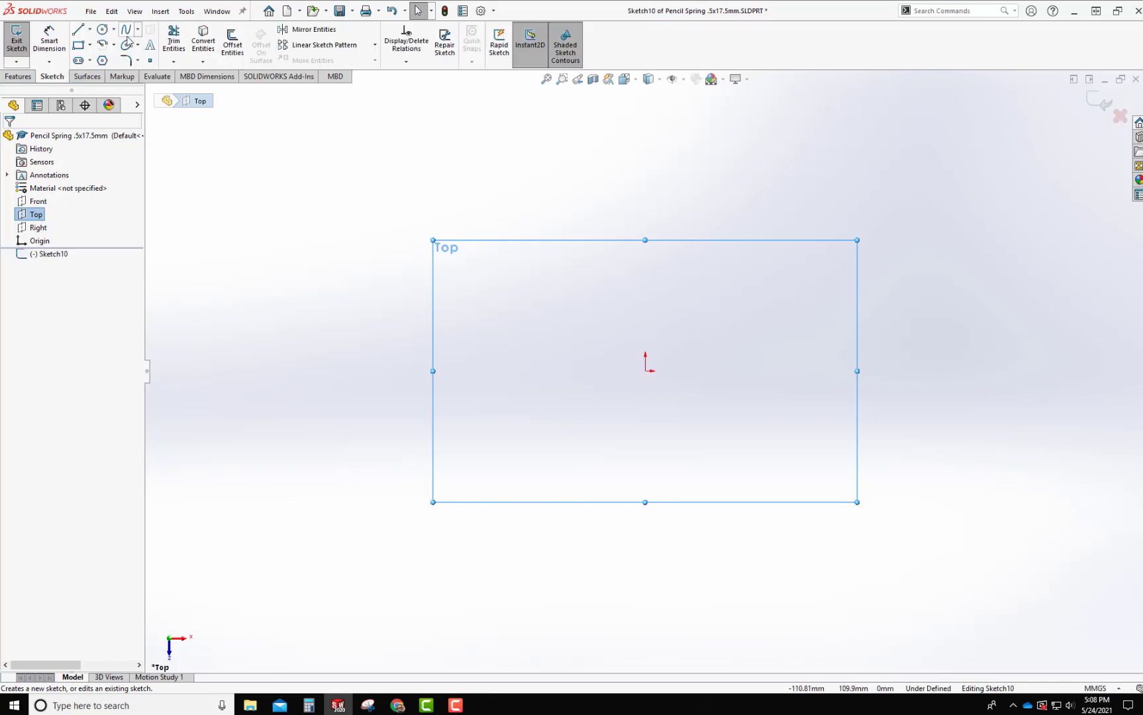
click(102, 29)
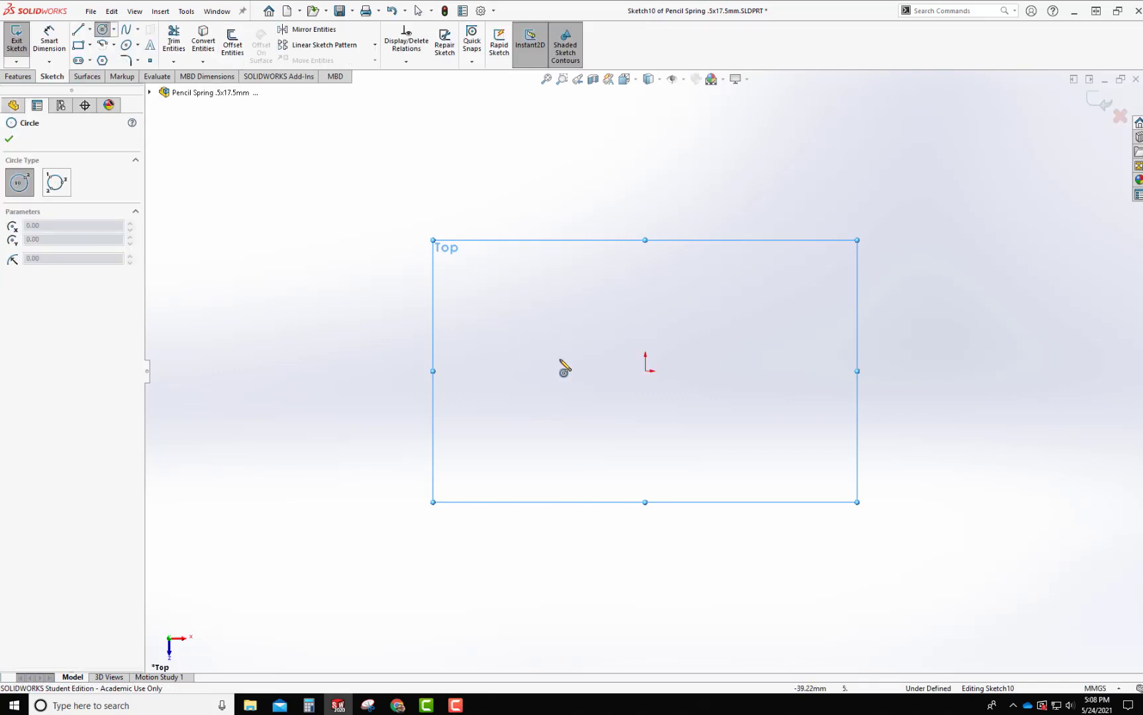
click(646, 373)
click(694, 400)
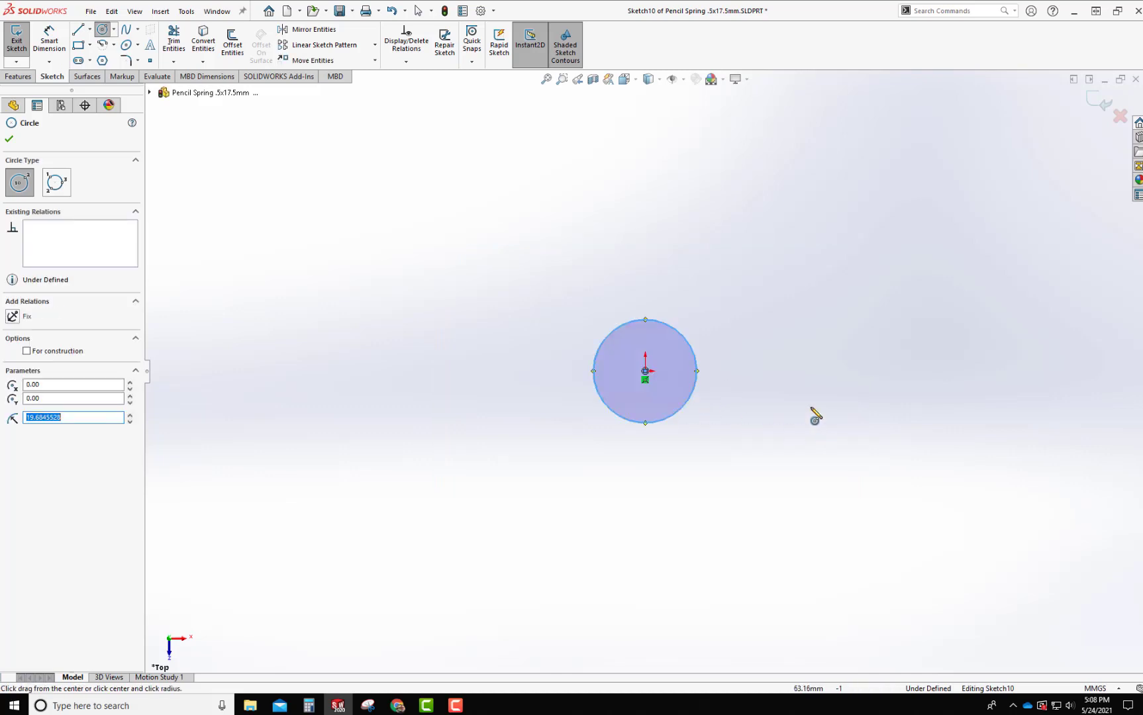
Step: Dimension the circle to 5 mm diameter and exit the sketch
click(57, 37)
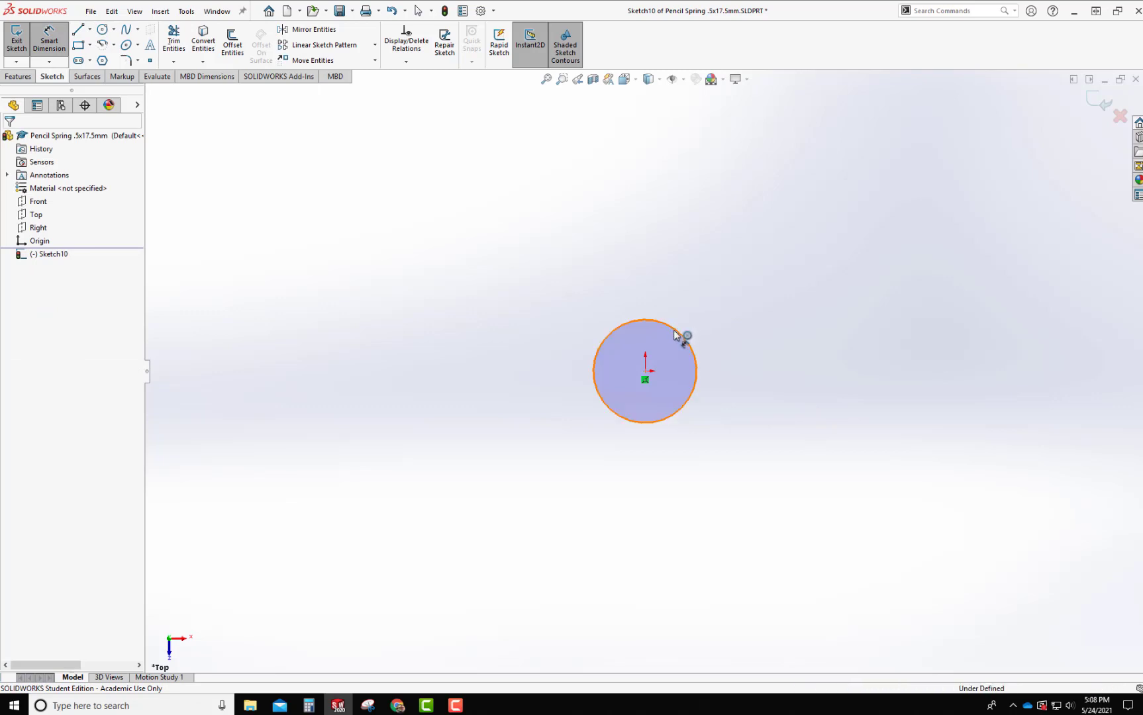
click(682, 332)
click(773, 276)
text(5)
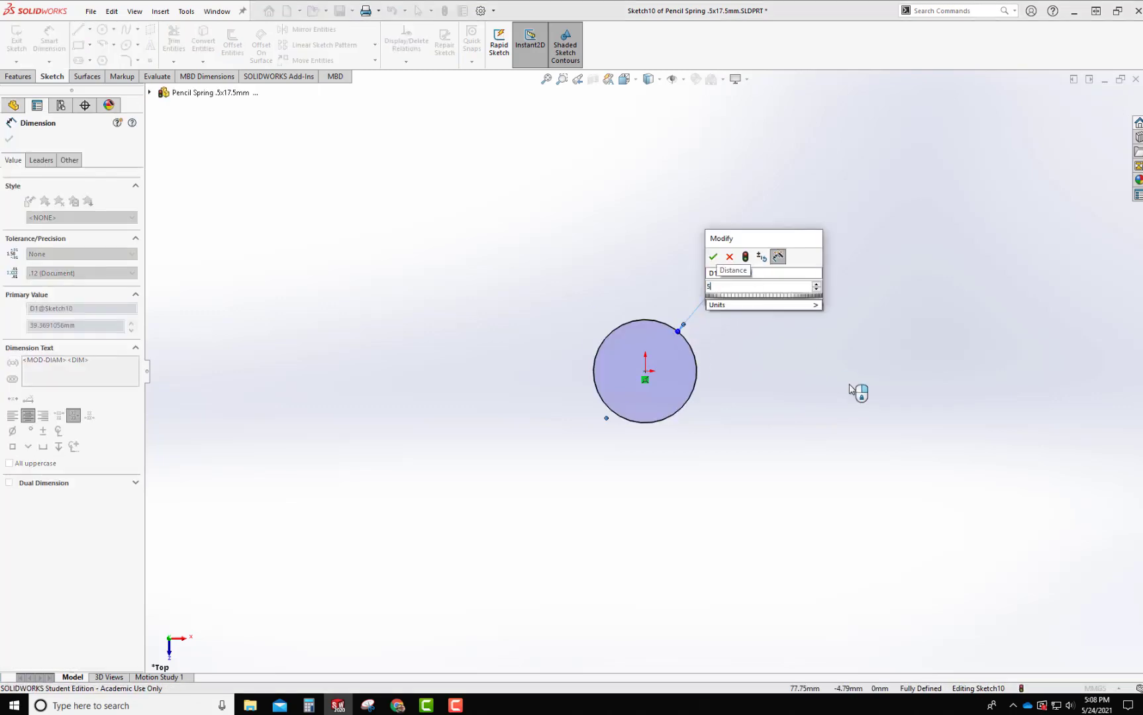
key(Return)
mouse_move(750, 363)
middle_down()
mouse_move(760, 386)
mouse_move(758, 296)
mouse_move(769, 293)
middle_up()
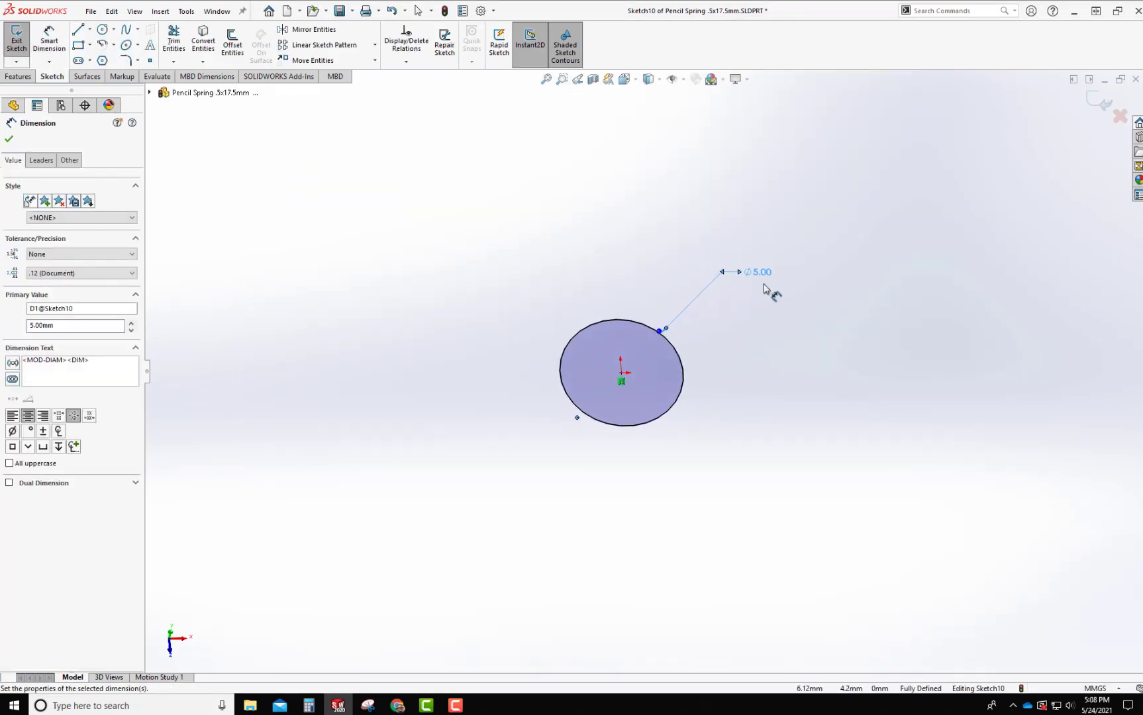
click(16, 40)
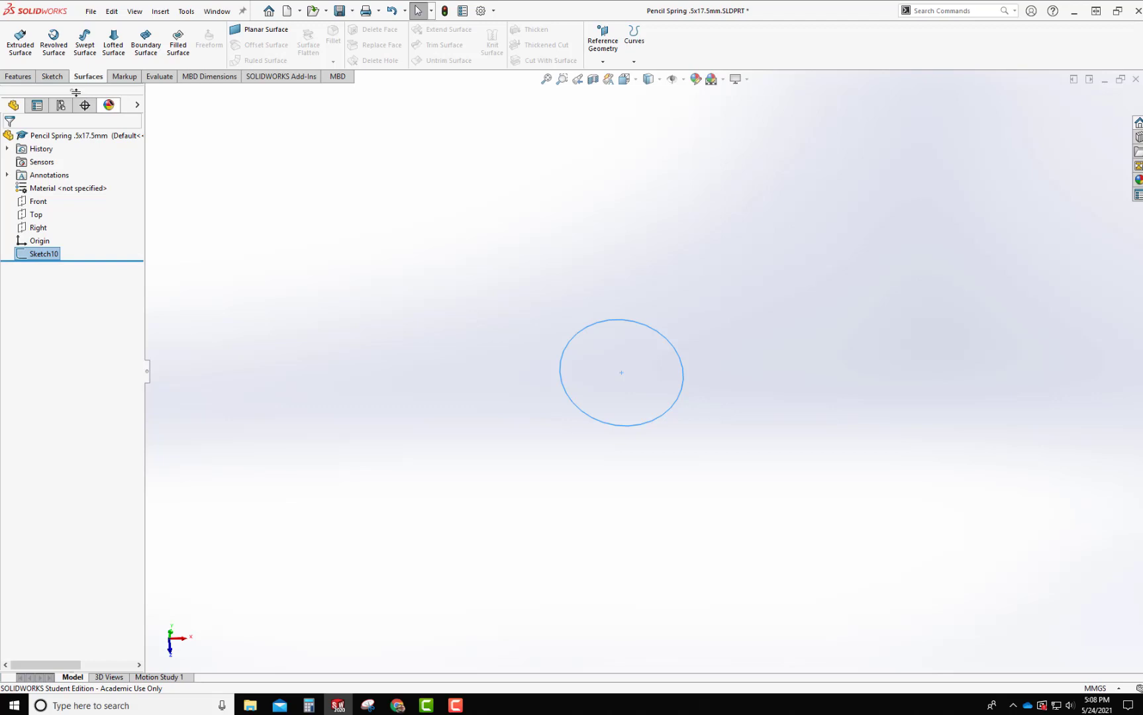
Step: Create a Helix/Spiral on the circle with constant 2 mm pitch and 10 revolutions
click(21, 77)
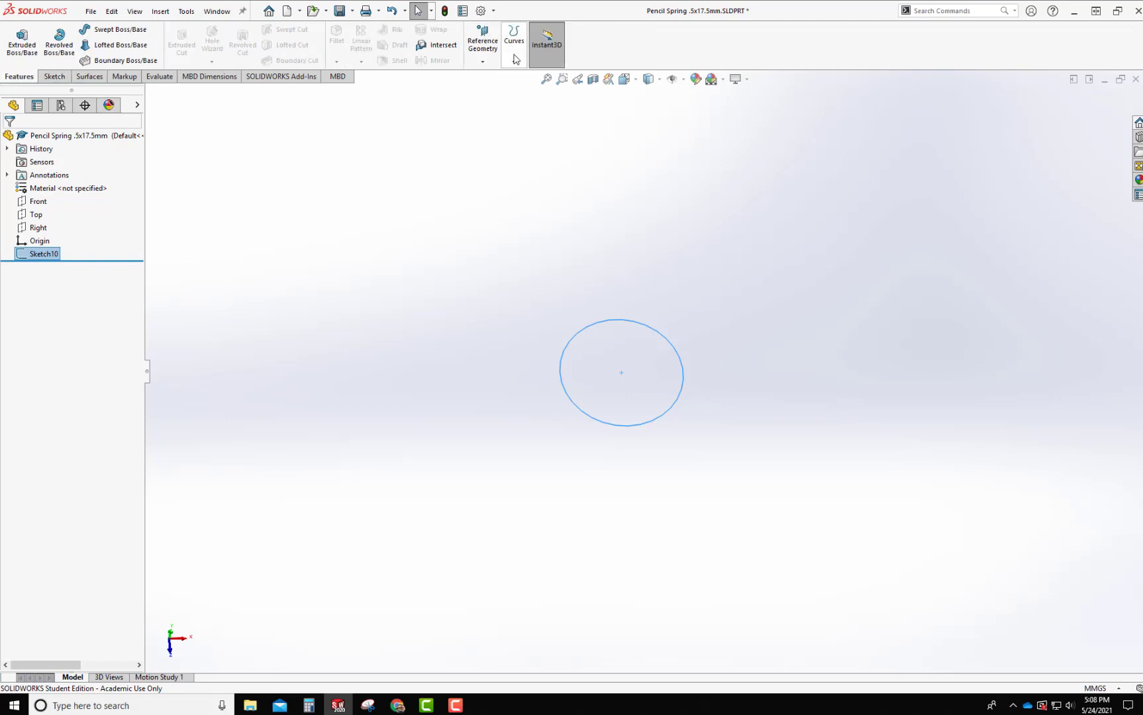
click(514, 61)
click(538, 133)
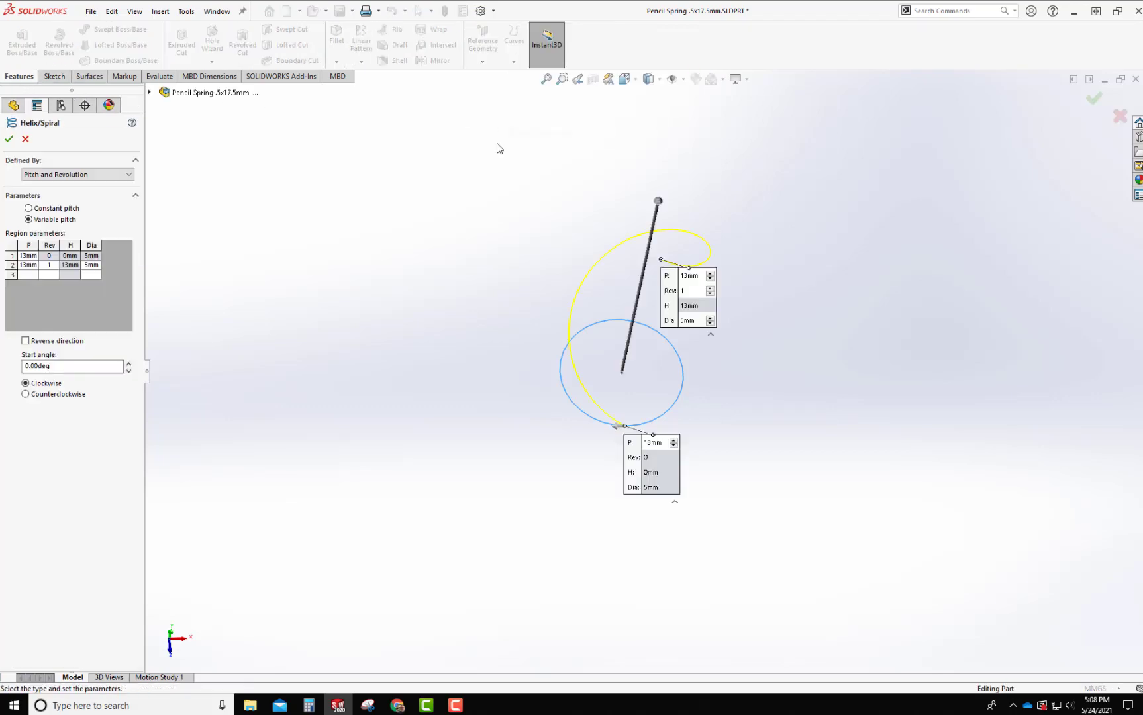
middle_drag(645, 332, 582, 306)
scroll(621, 414, down, 1)
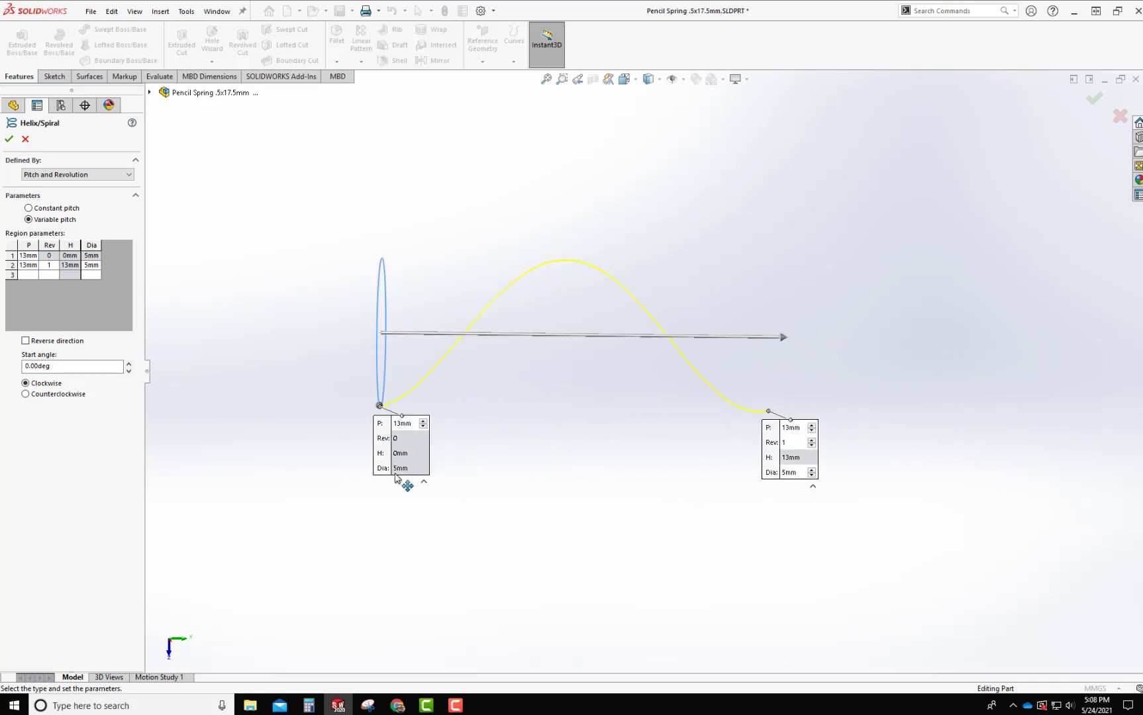
click(29, 209)
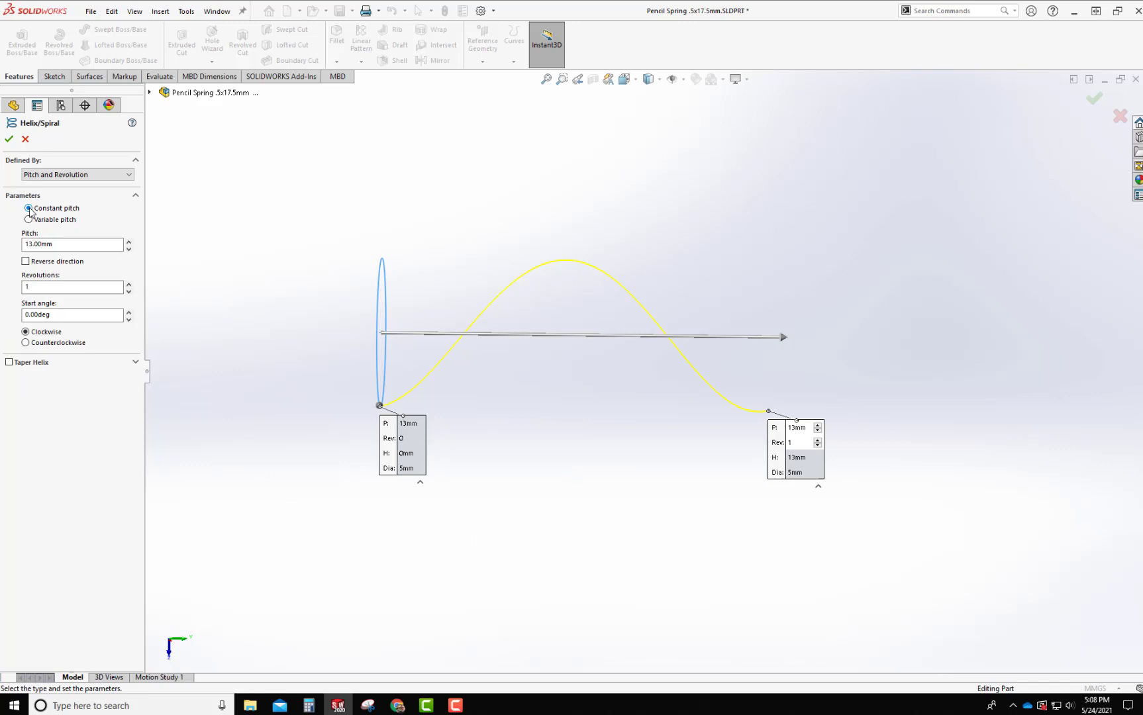
double_click(74, 246)
text(2)
double_click(49, 285)
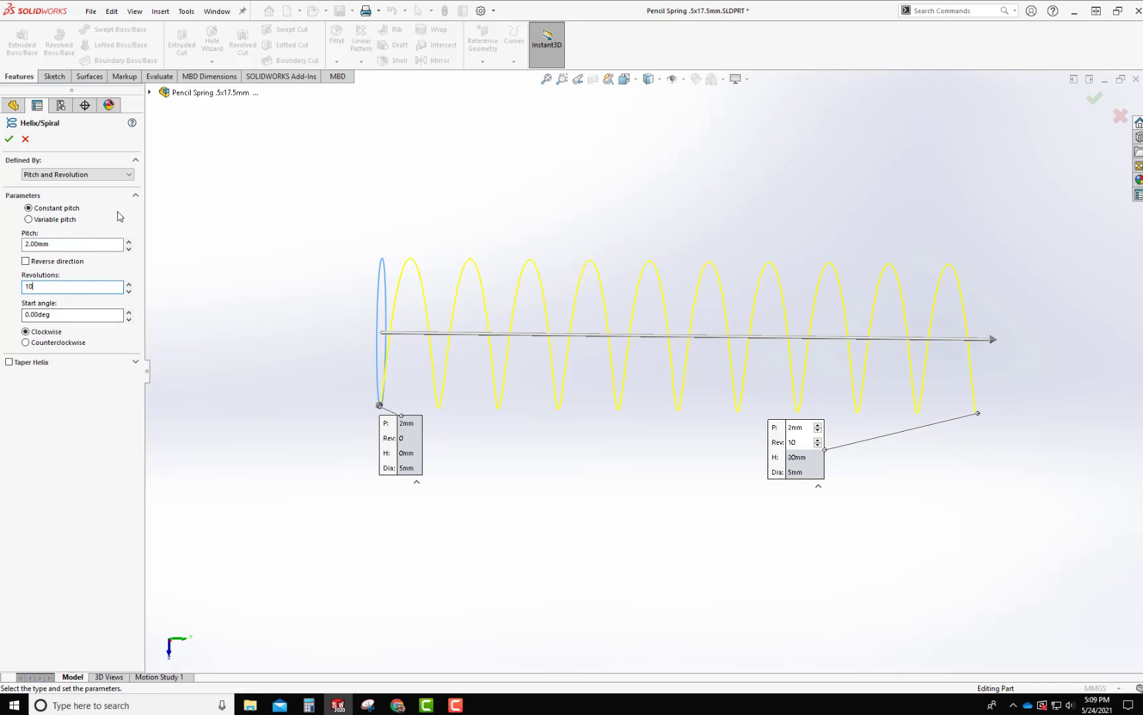
Step: Switch the helix to variable pitch and fill regions 1–2: 0.5 mm pitch, revolutions 0 and 3
click(28, 220)
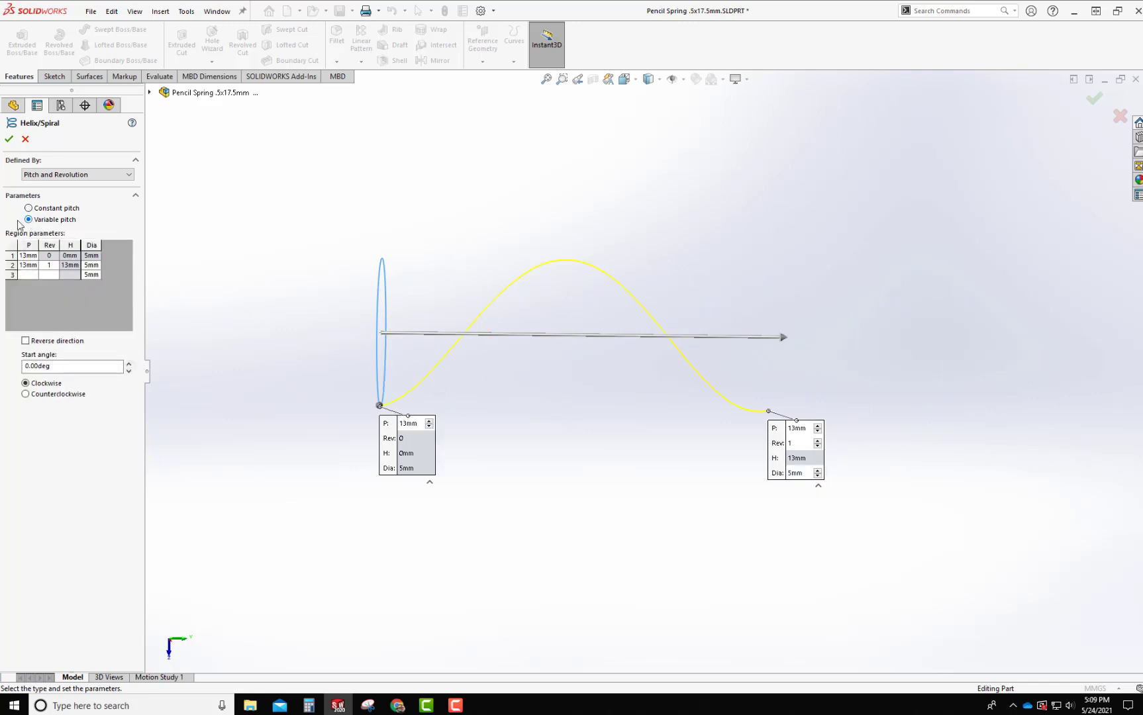
click(29, 257)
text(.5)
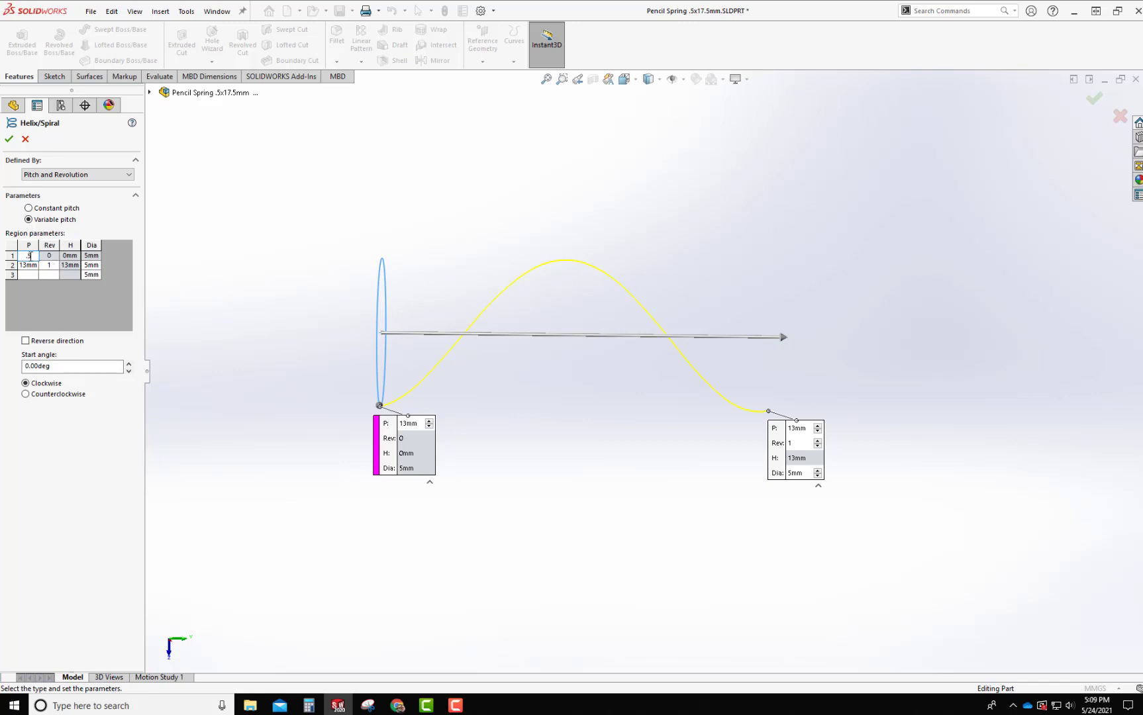
click(50, 257)
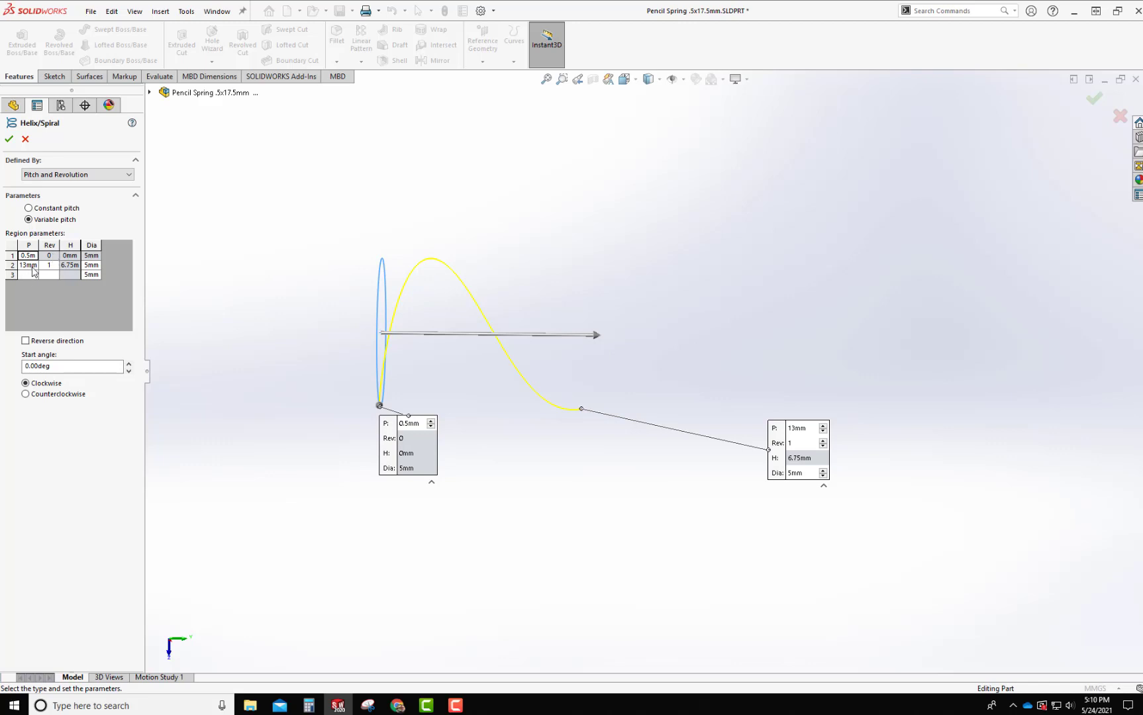
click(28, 265)
text(1)
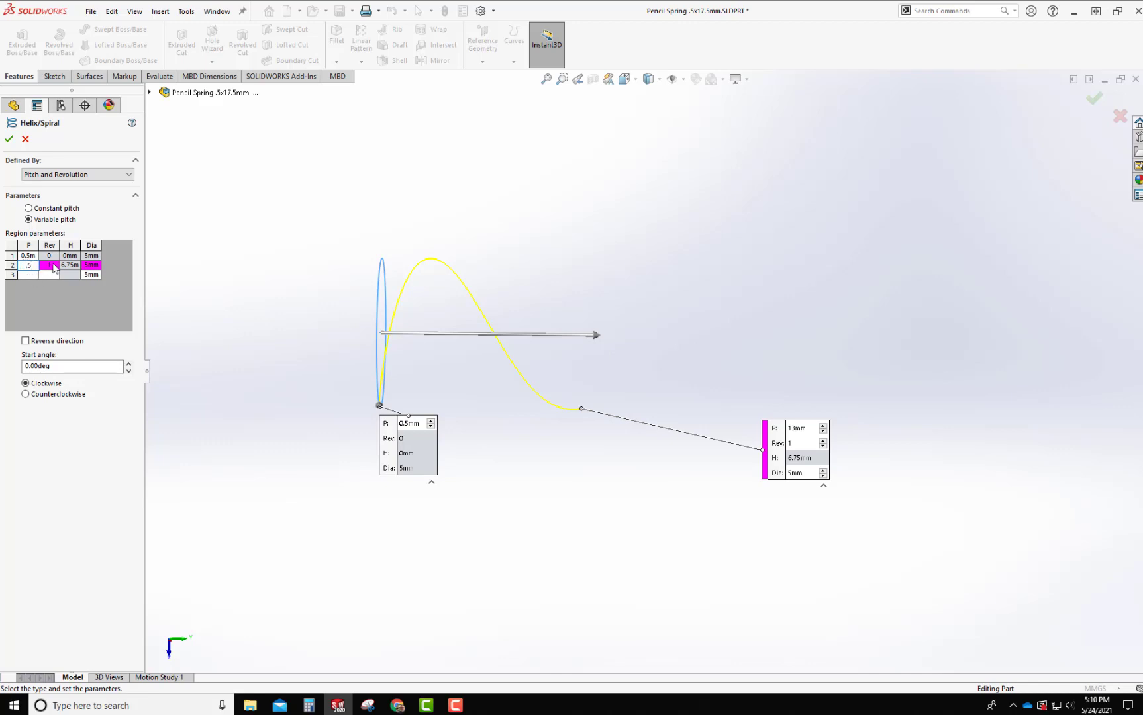
click(53, 266)
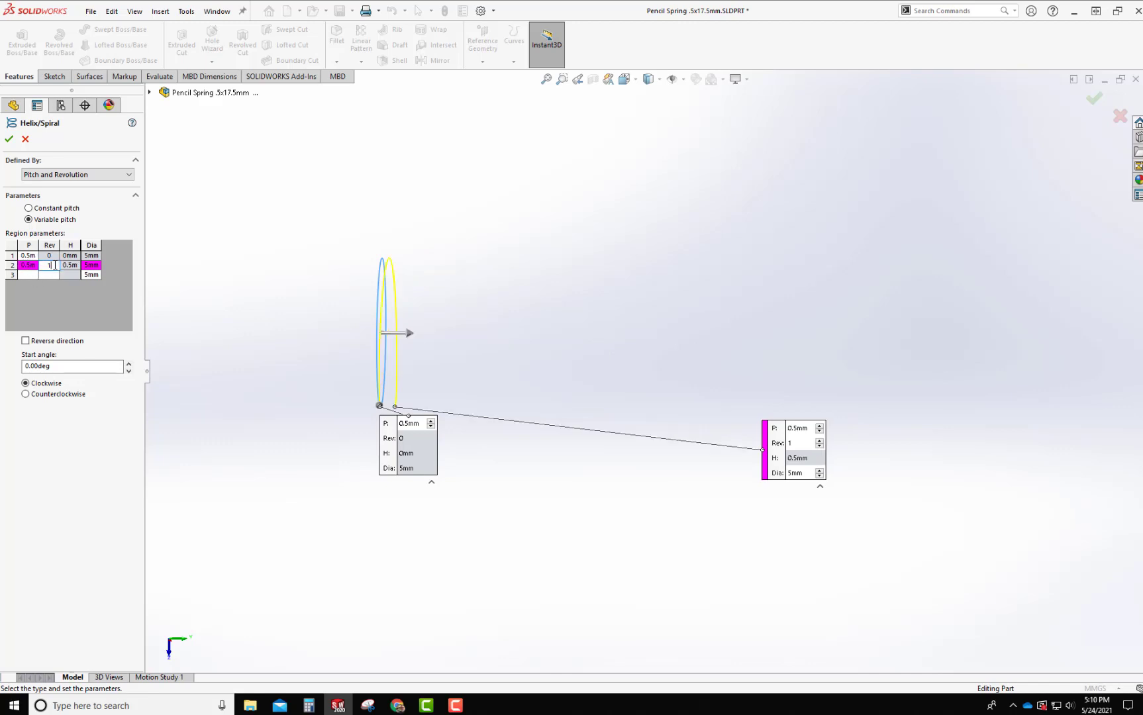
text(3)
key(Tab)
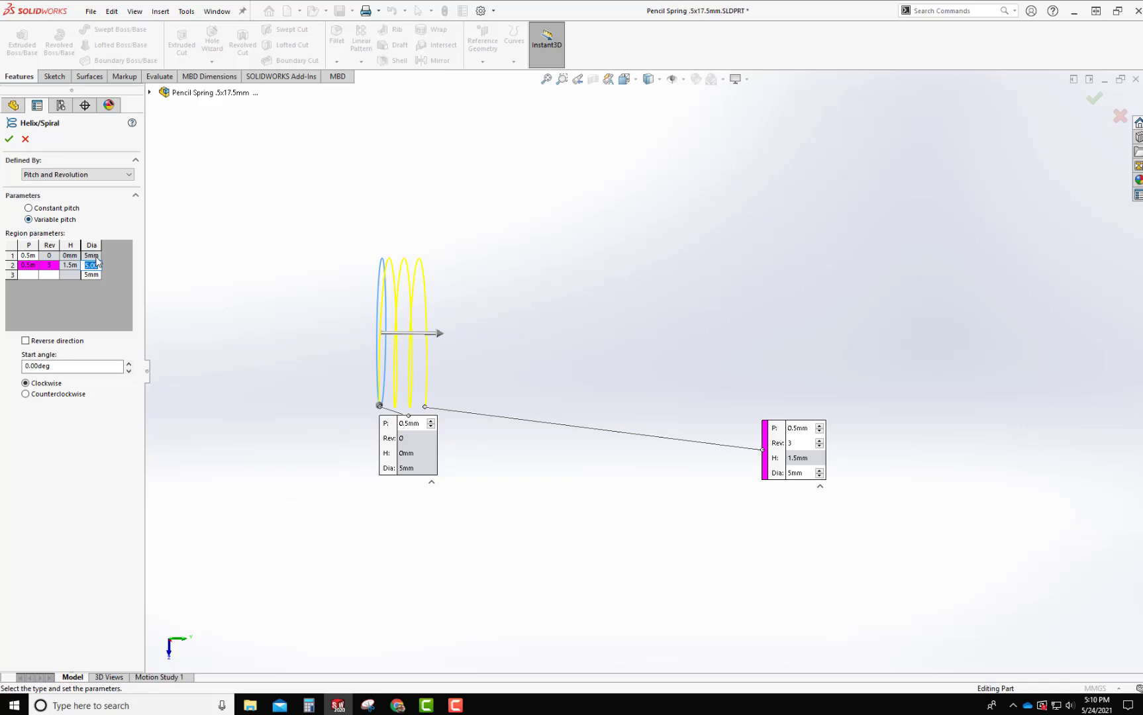
scroll(425, 295, down, 2)
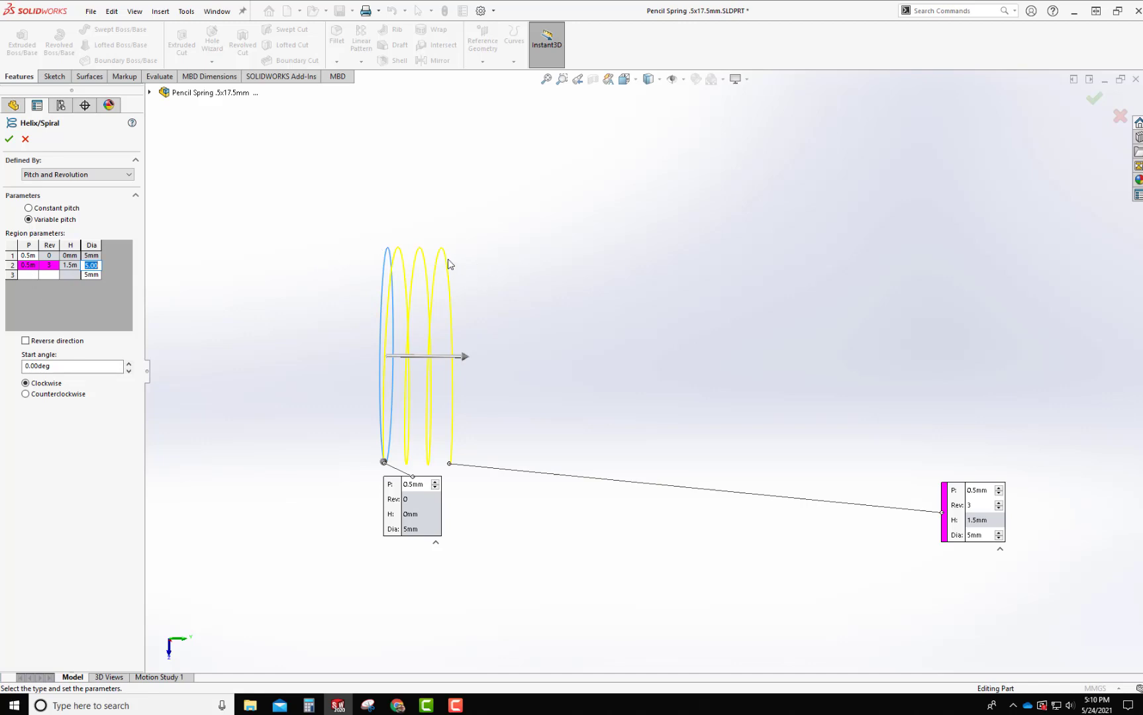
Step: Add helix region 3 with 2 mm pitch ending at revolution 4
click(34, 275)
text(2)
key(Tab)
text(4)
key(Return)
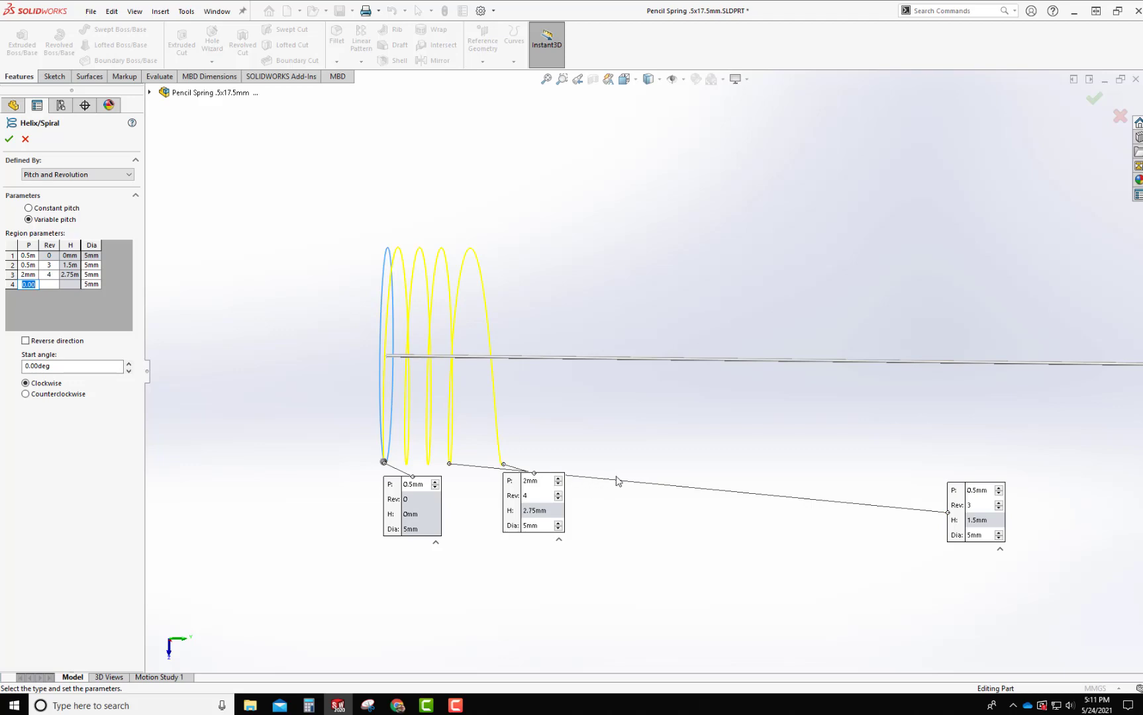
Step: Add helix region 4 with 2 mm pitch ending at revolution 7 (8.75 mm height)
middle_drag(615, 477, 606, 215)
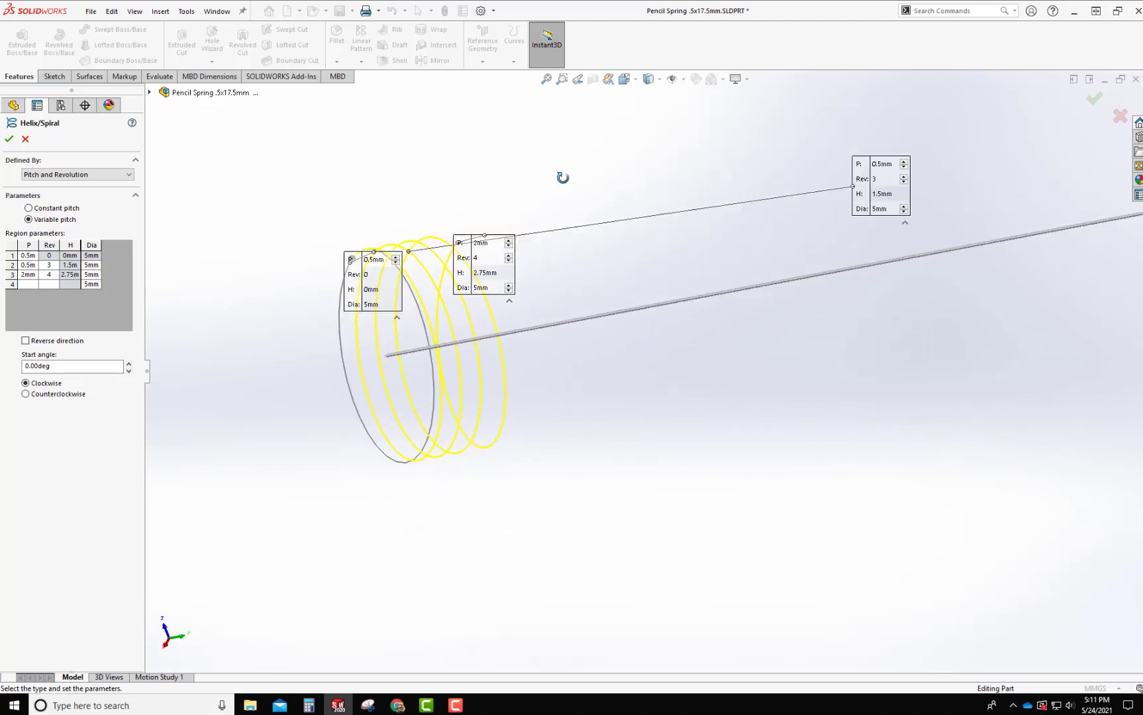
middle_drag(563, 177, 574, 125)
drag(388, 238, 313, 203)
mouse_move(606, 295)
middle_down()
mouse_move(587, 283)
mouse_move(571, 300)
mouse_move(628, 293)
middle_up()
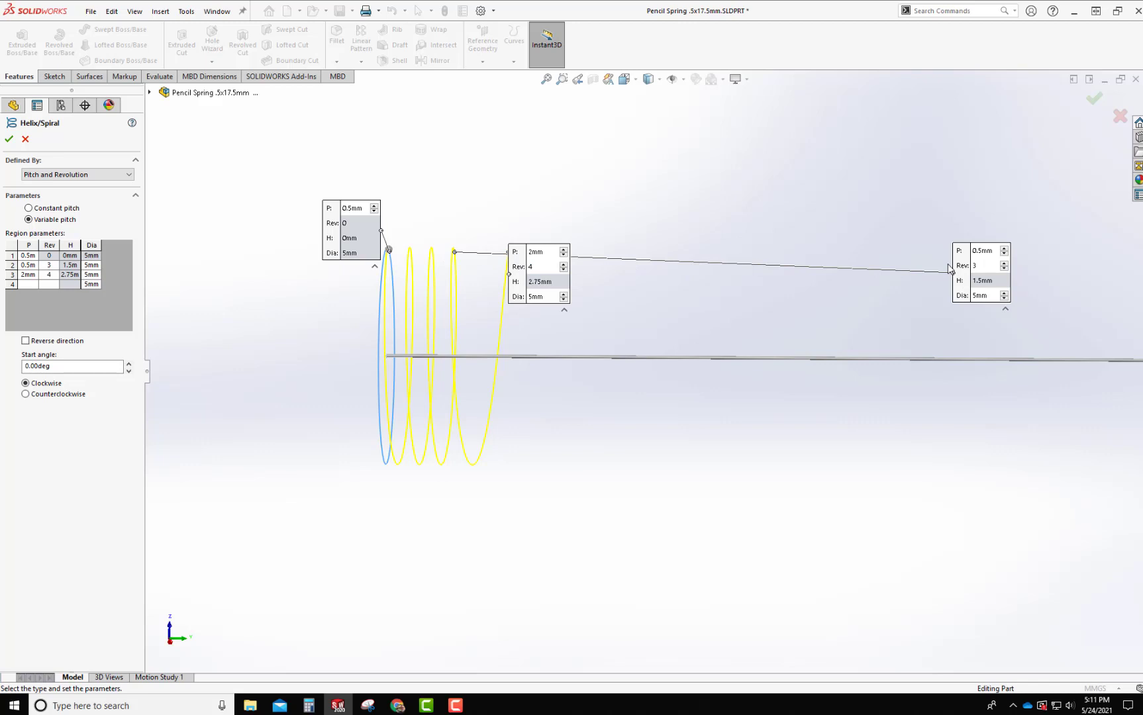
click(29, 284)
key(Tab)
key(Return)
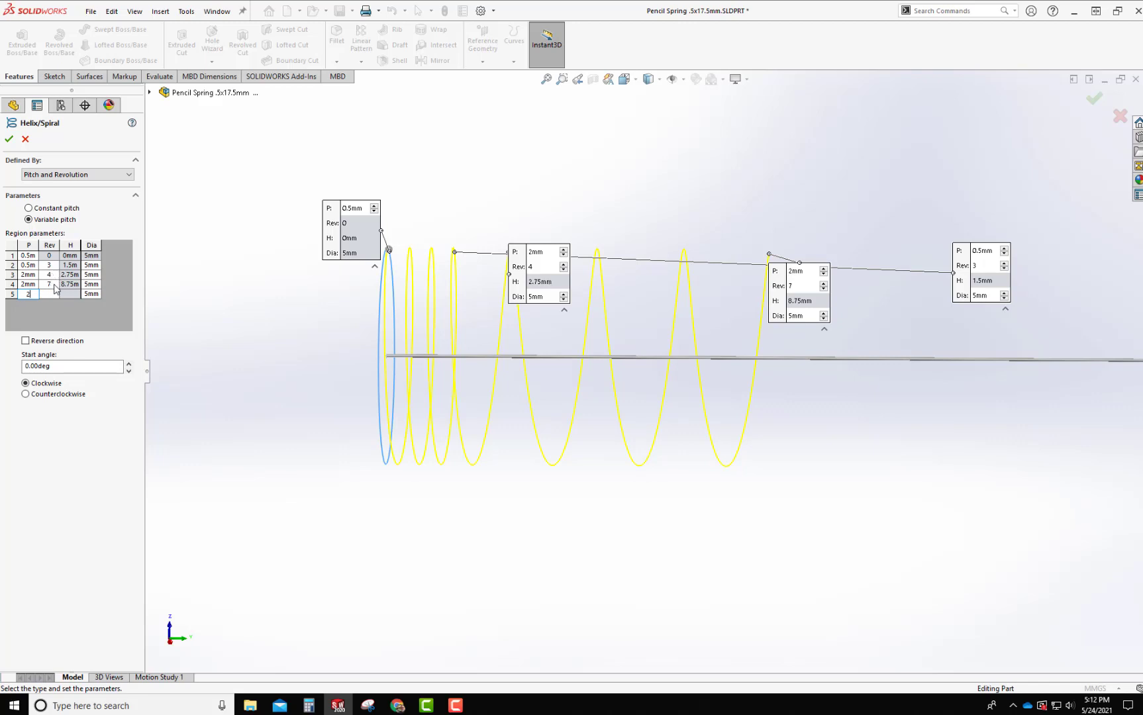
Step: Add region 5 (2 mm pitch, revolution 10) and region 6 (0.5 mm pitch, revolution 11), then zoom to fit
click(52, 294)
key(Return)
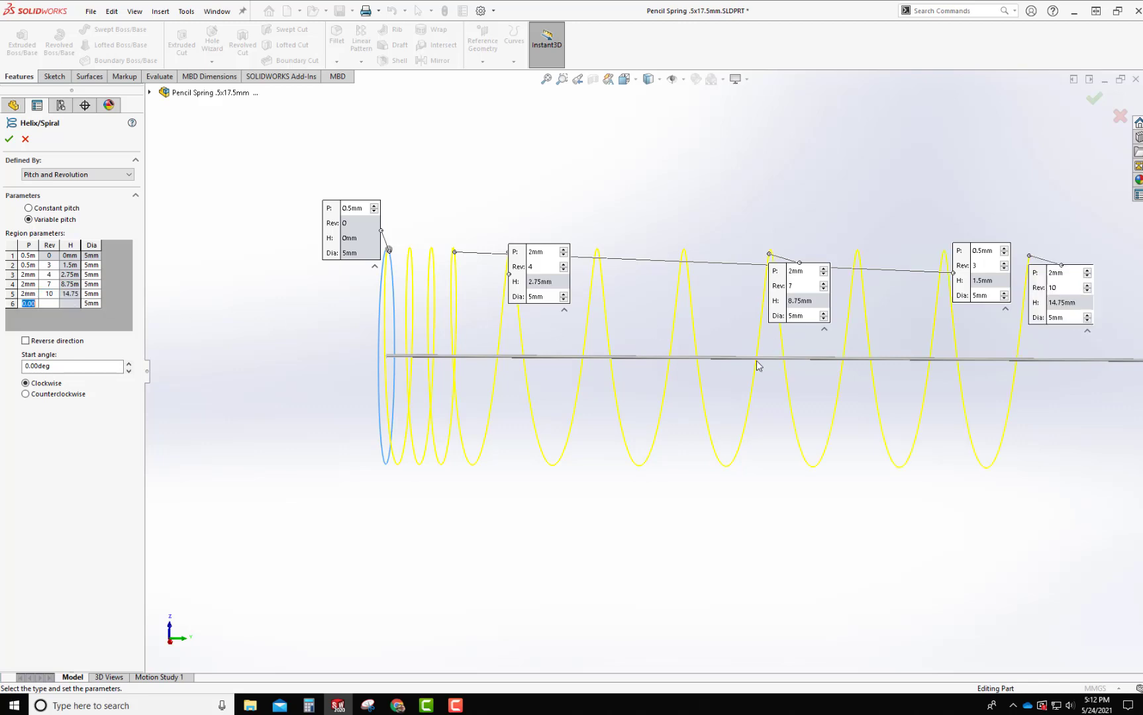
ctrl+middle_drag(788, 511, 642, 500)
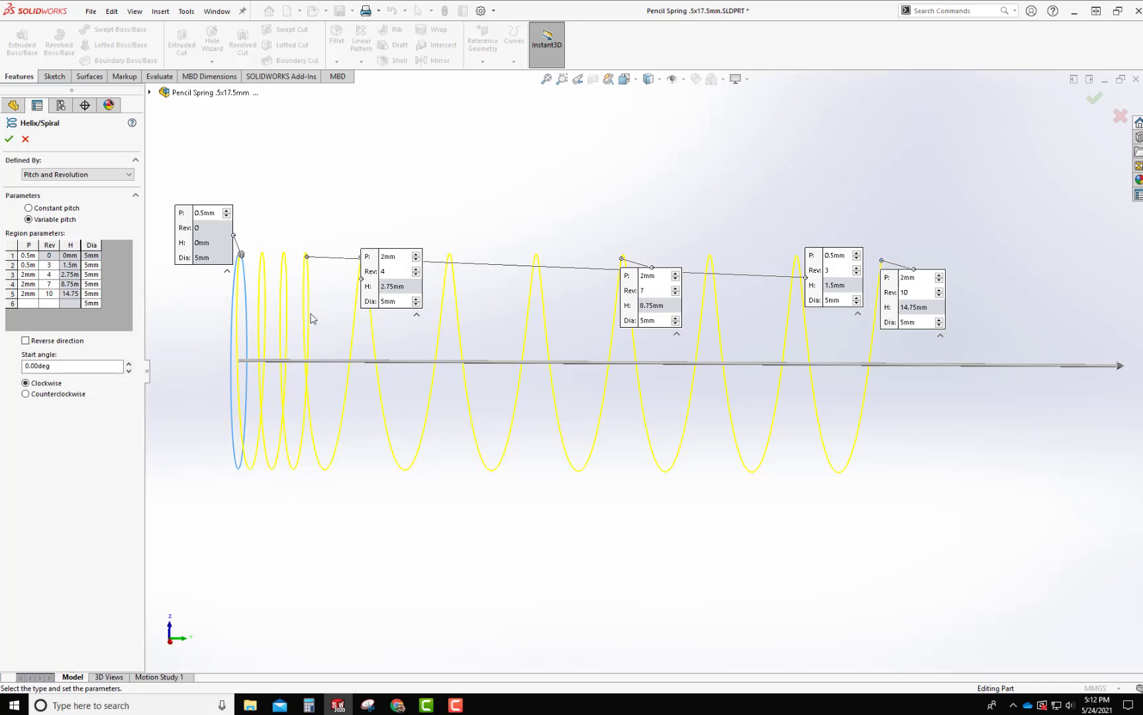
click(28, 304)
click(51, 303)
text(11)
key(Return)
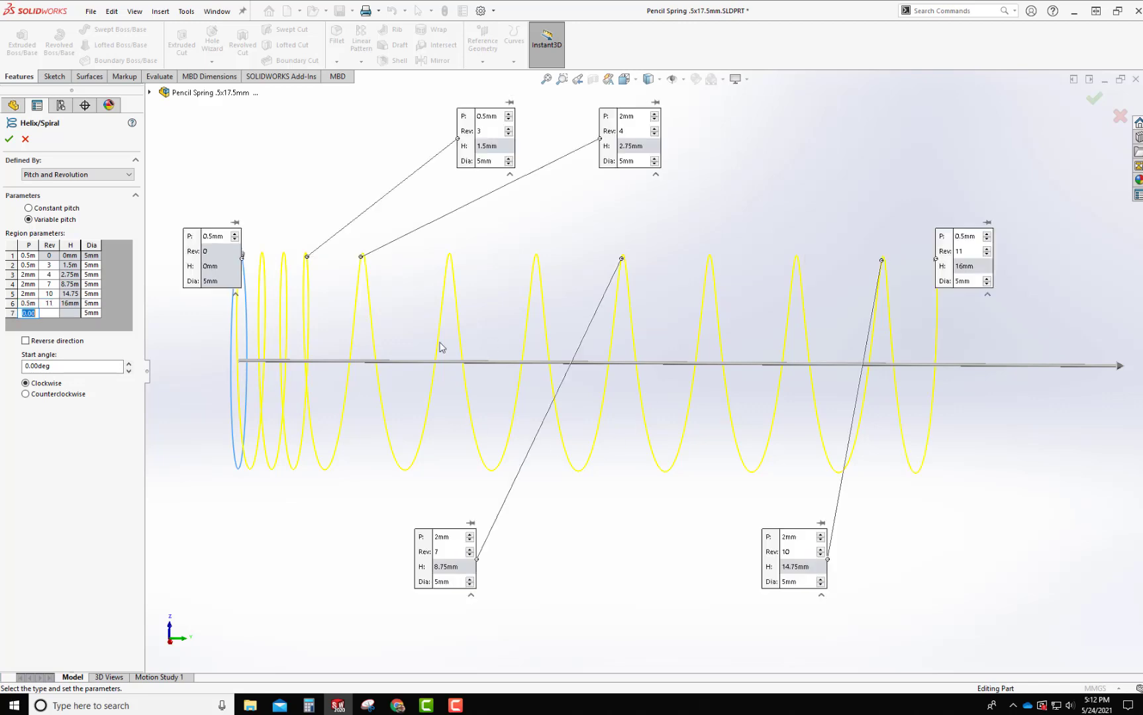
key(f)
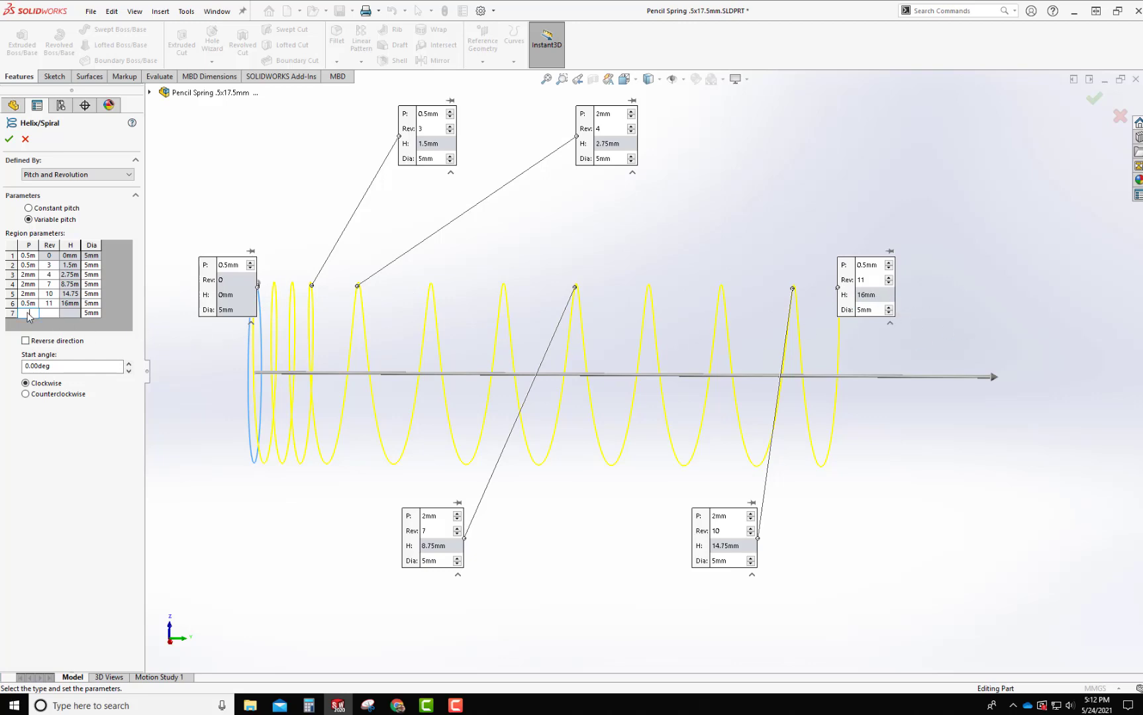
Step: Add region 7 (0.5 mm pitch, revolution 14) and move the height callouts above the helix
click(56, 313)
key(Return)
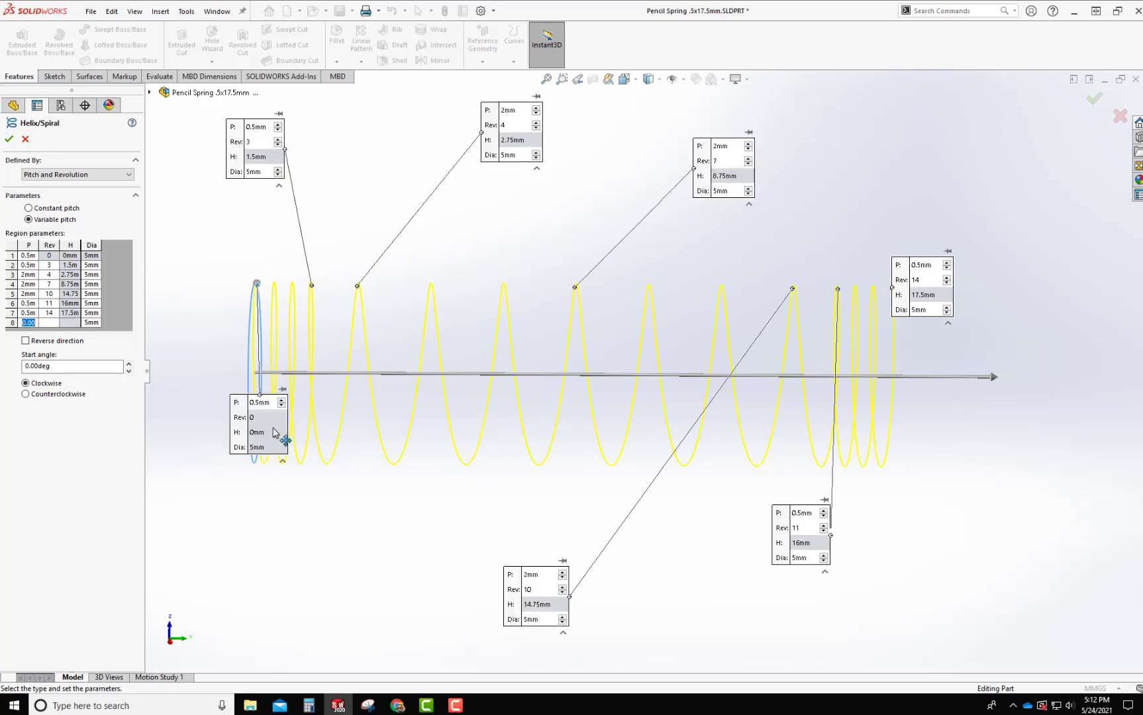
drag(271, 427, 202, 212)
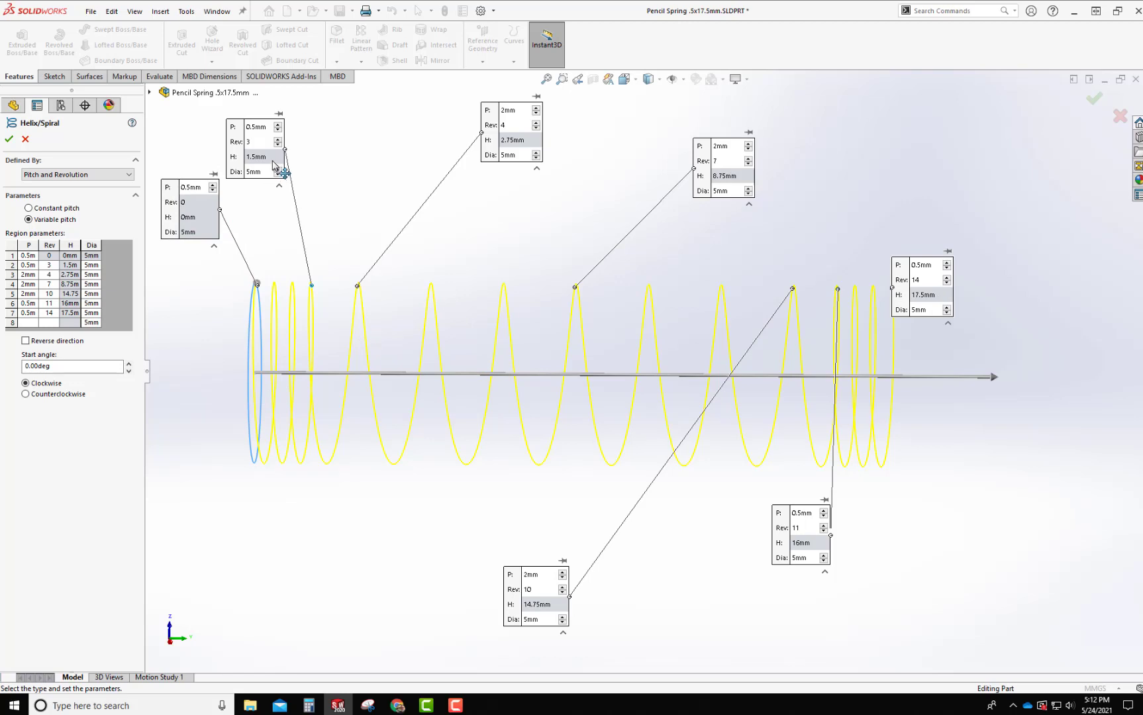
drag(275, 164, 294, 215)
drag(535, 142, 423, 224)
drag(753, 186, 607, 243)
drag(563, 618, 746, 225)
drag(824, 557, 835, 225)
drag(933, 303, 990, 153)
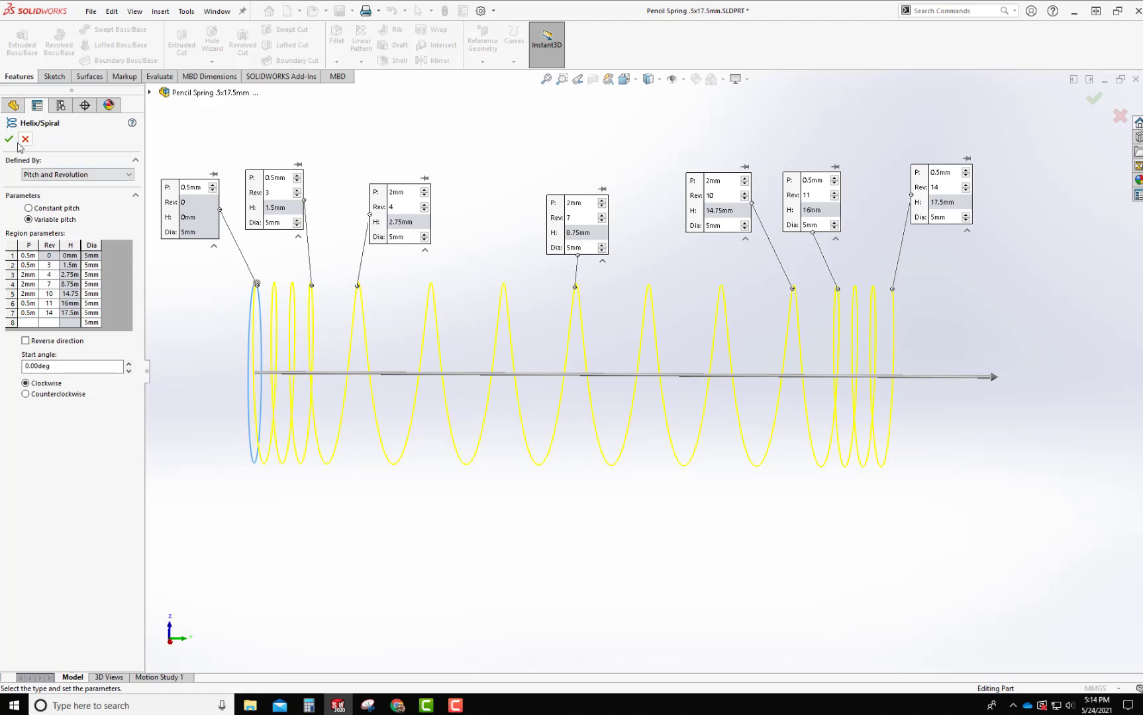
Step: Accept the helix and sweep a 0.49 mm circular profile along it into a solid spring
click(9, 138)
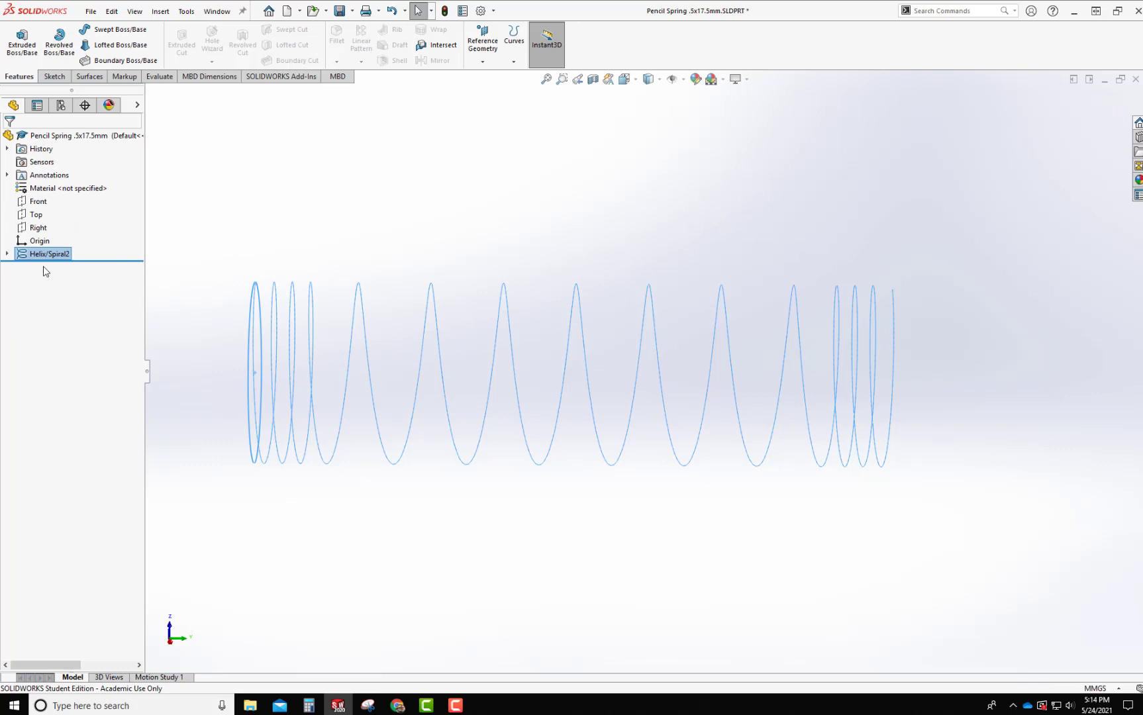
click(114, 29)
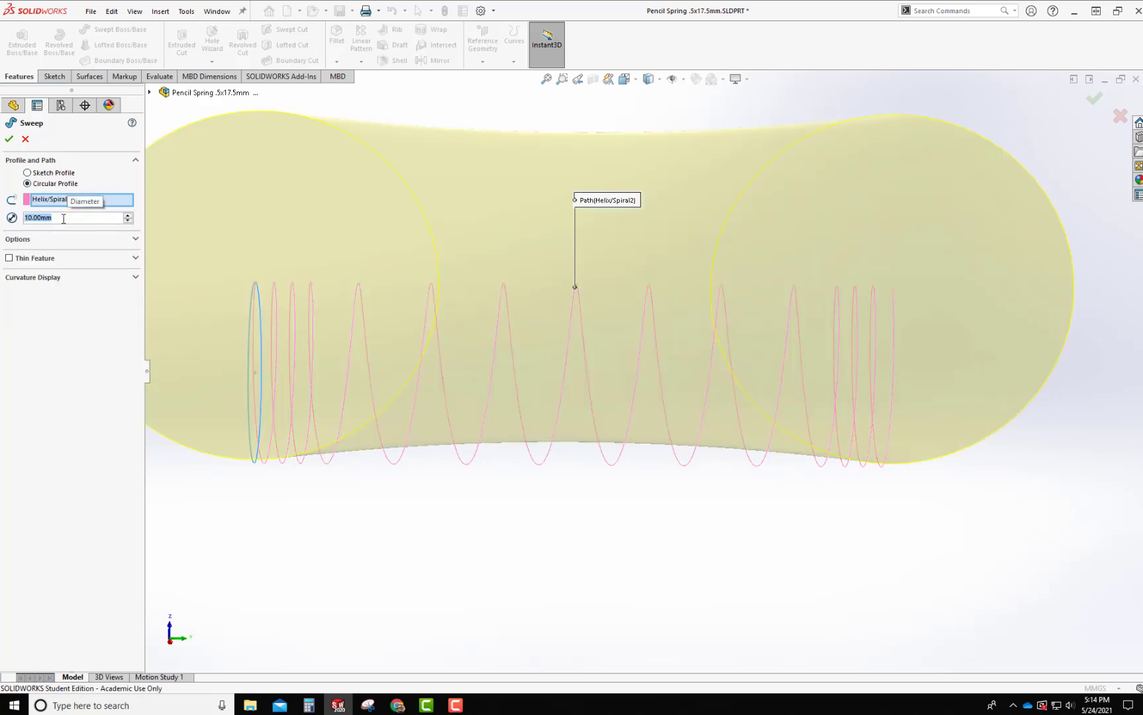
text(.5)
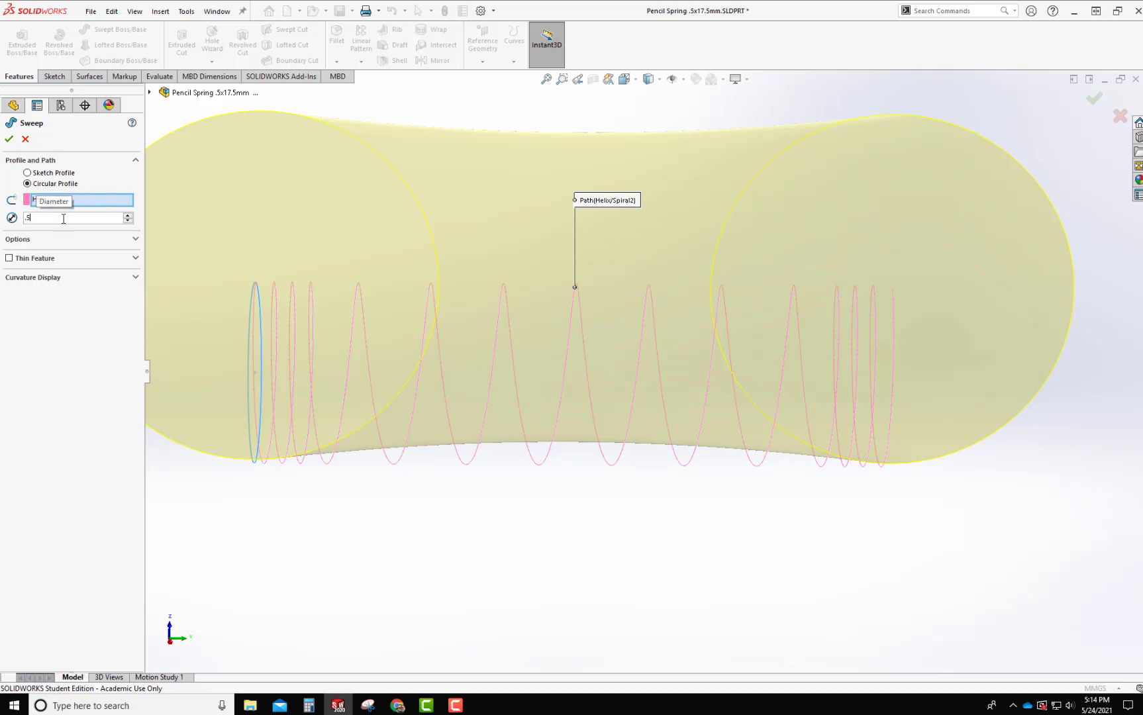
key(Return)
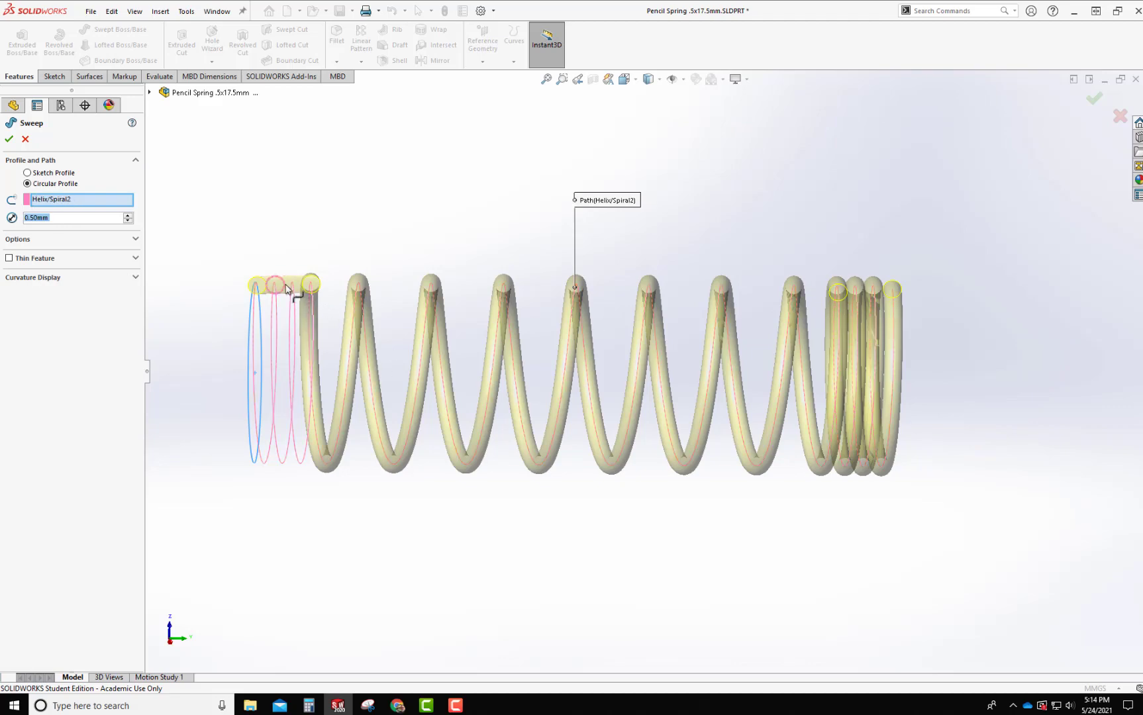
mouse_move(287, 288)
middle_down()
mouse_move(301, 273)
mouse_move(298, 298)
mouse_move(266, 283)
mouse_move(285, 288)
middle_up()
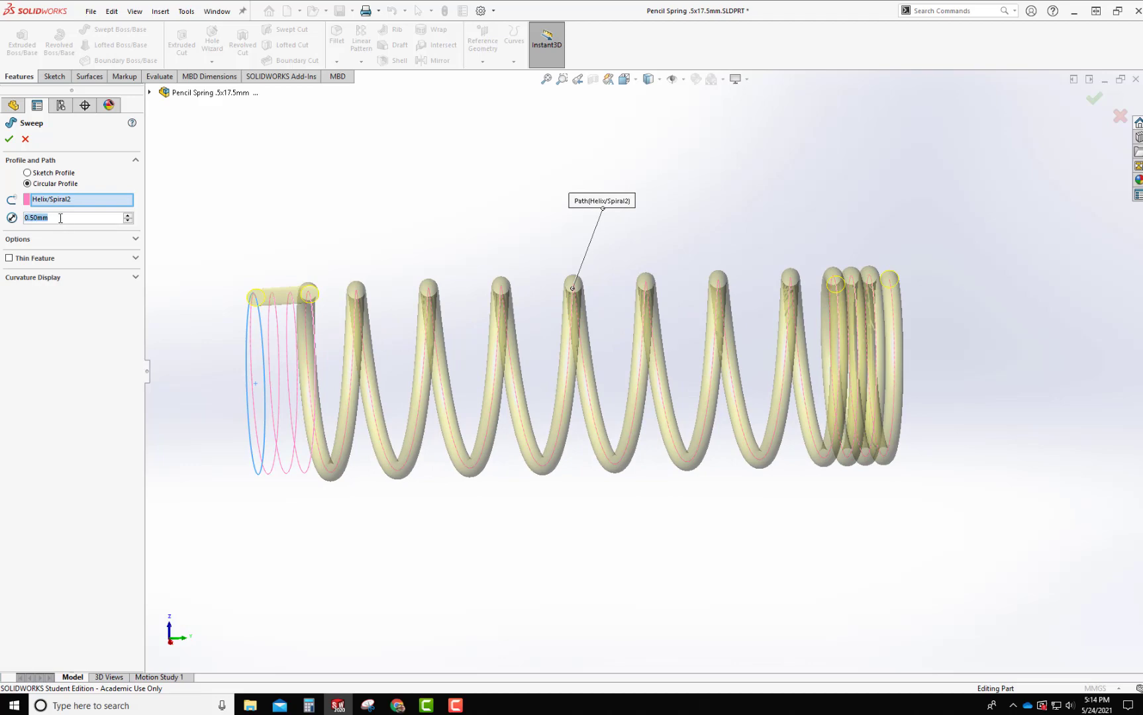
text(0.49)
key(Return)
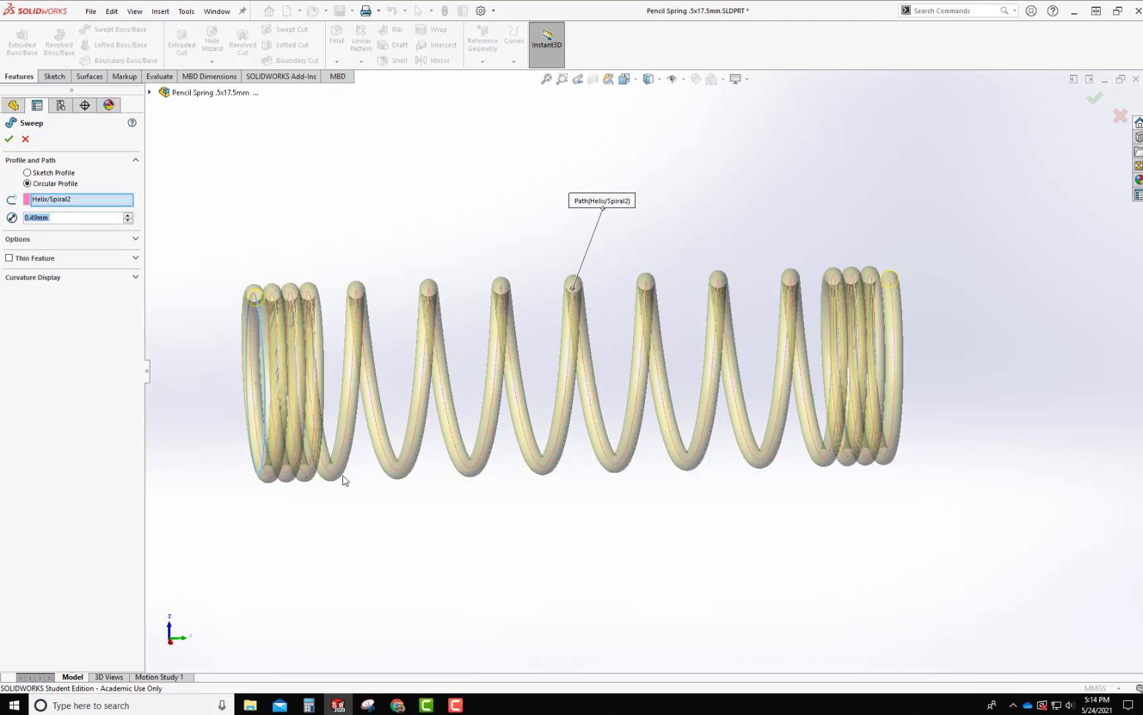
mouse_move(343, 481)
middle_down()
mouse_move(378, 461)
mouse_move(321, 461)
mouse_move(354, 467)
mouse_move(344, 471)
middle_up()
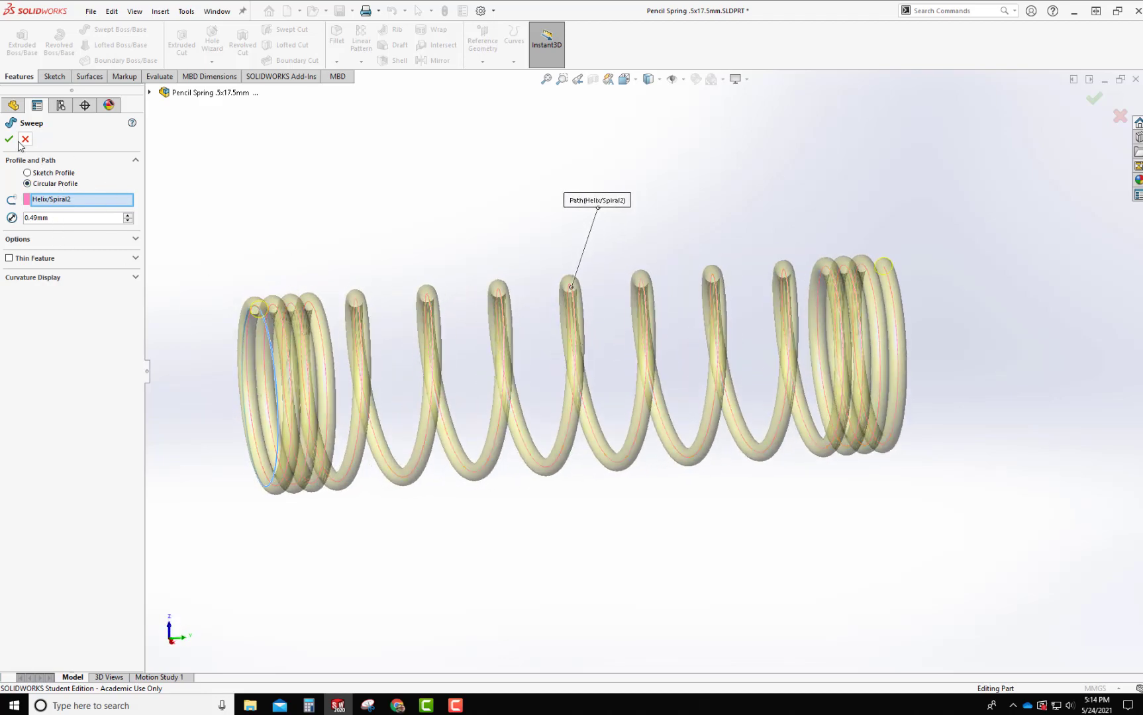
click(9, 139)
middle_drag(383, 291, 424, 260)
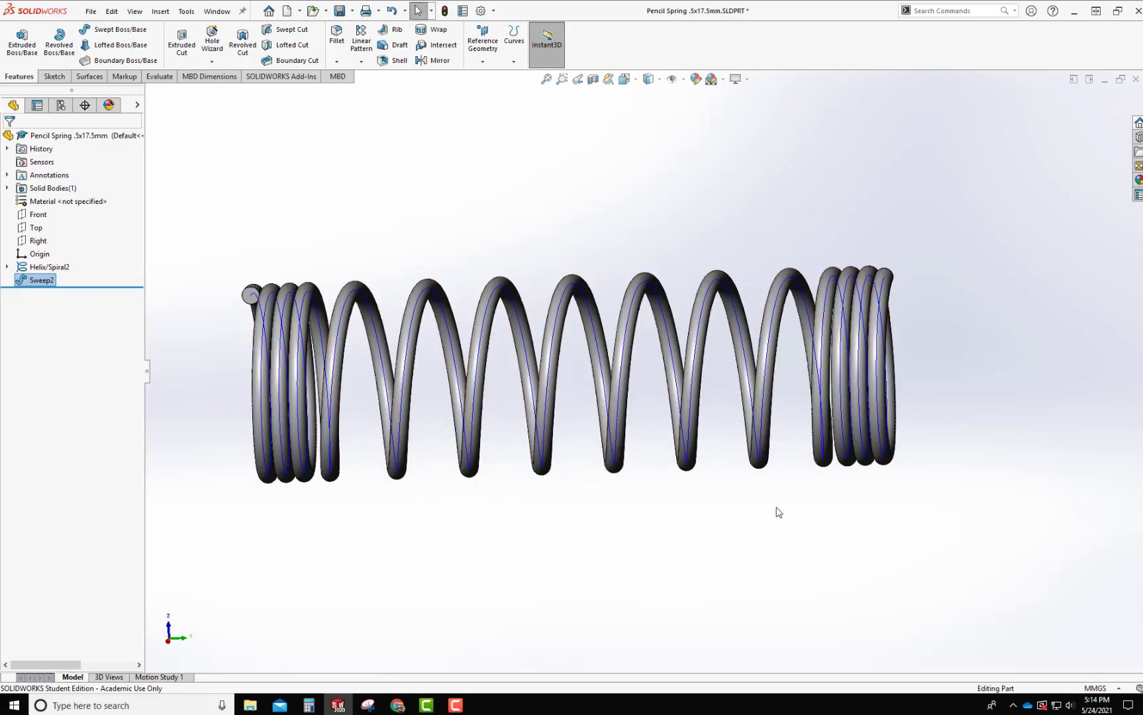
Step: Hide the helix curve and inspect the solid spring
right_click(47, 267)
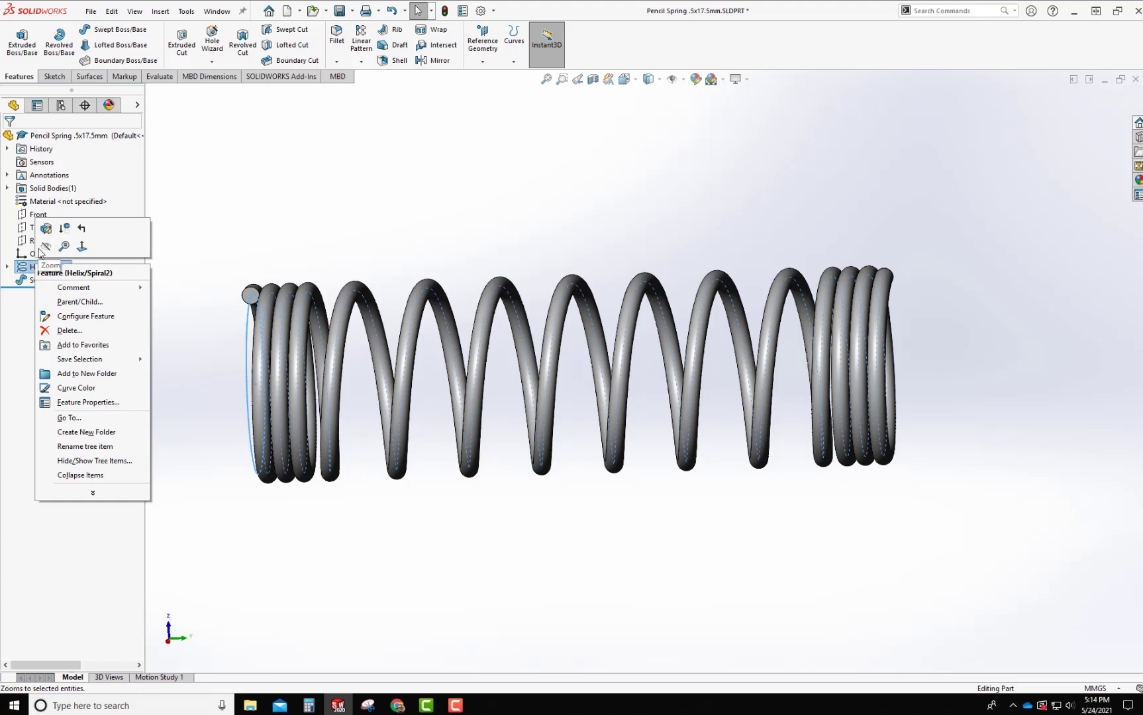
click(45, 247)
middle_drag(320, 218, 361, 333)
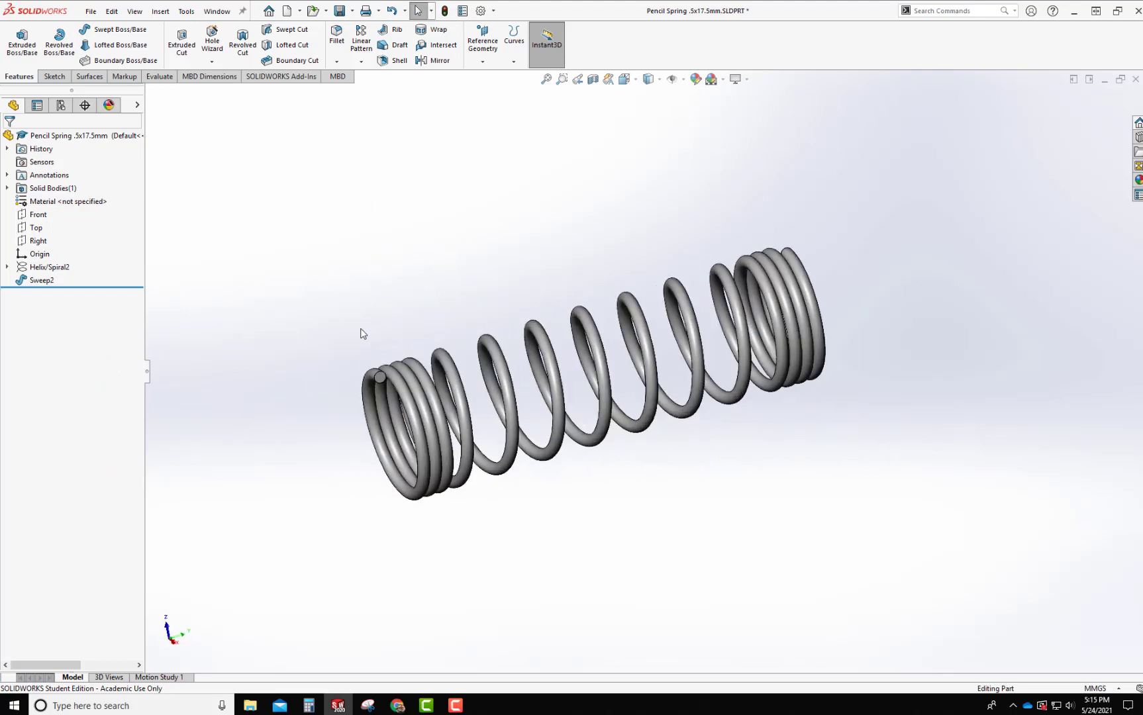
scroll(361, 333, down, 4)
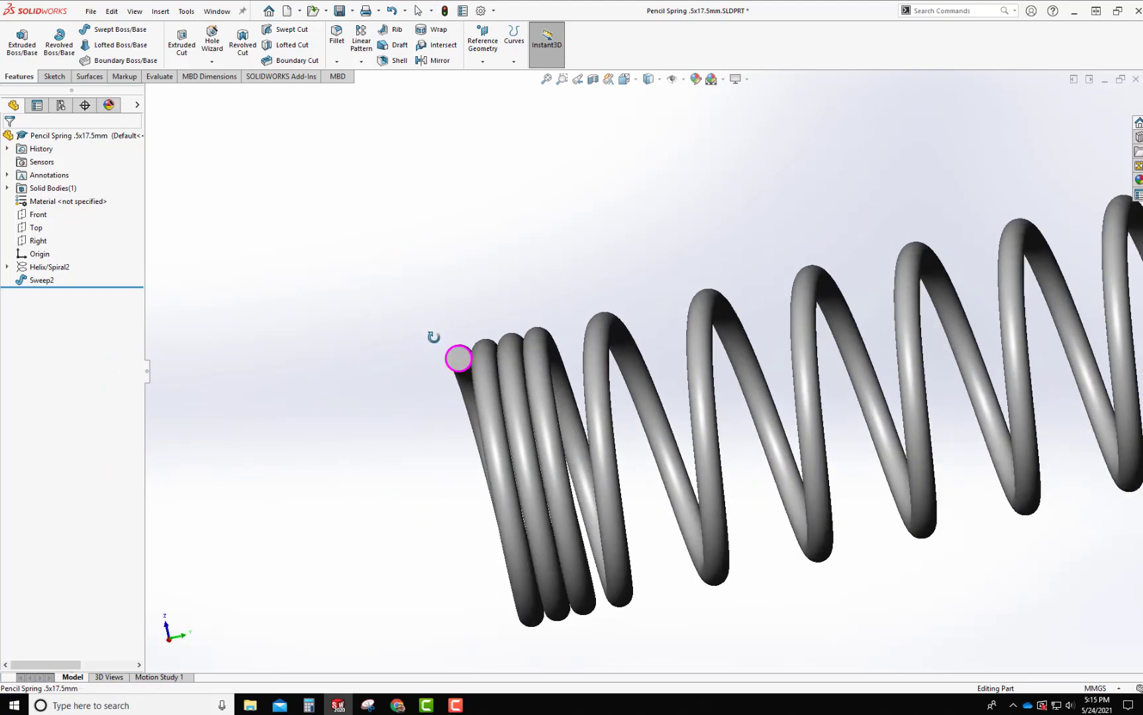
mouse_move(433, 337)
middle_down()
mouse_move(442, 293)
mouse_move(411, 265)
mouse_move(441, 275)
mouse_move(446, 351)
middle_up()
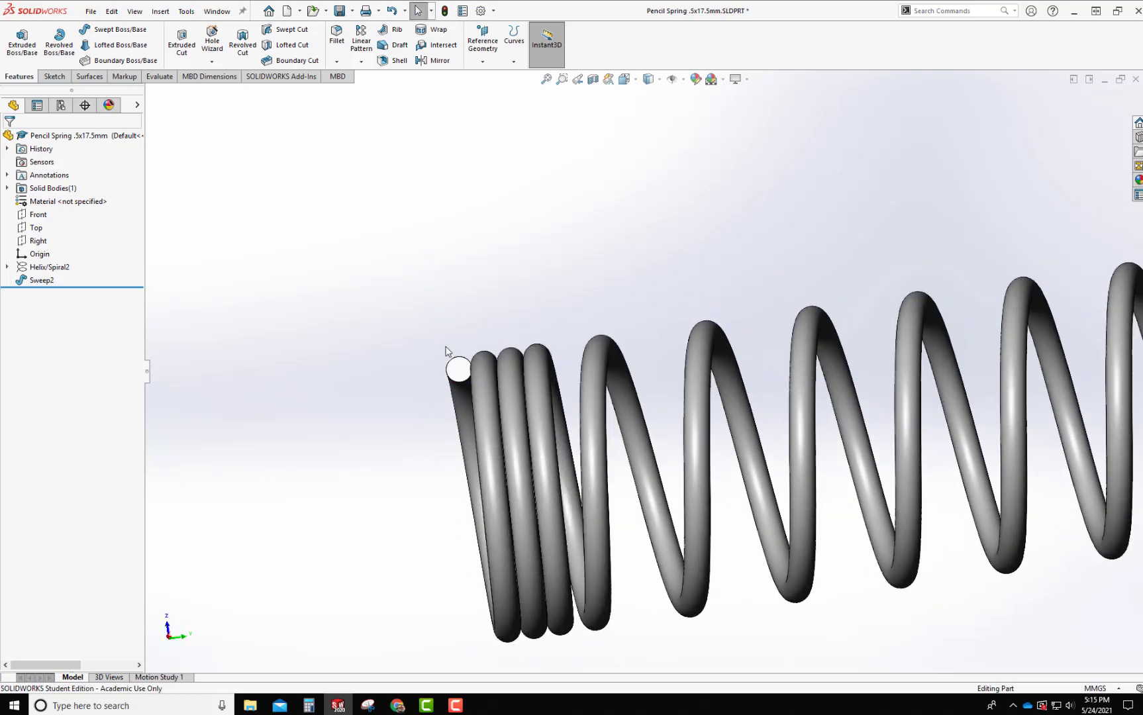
scroll(662, 390, up, 5)
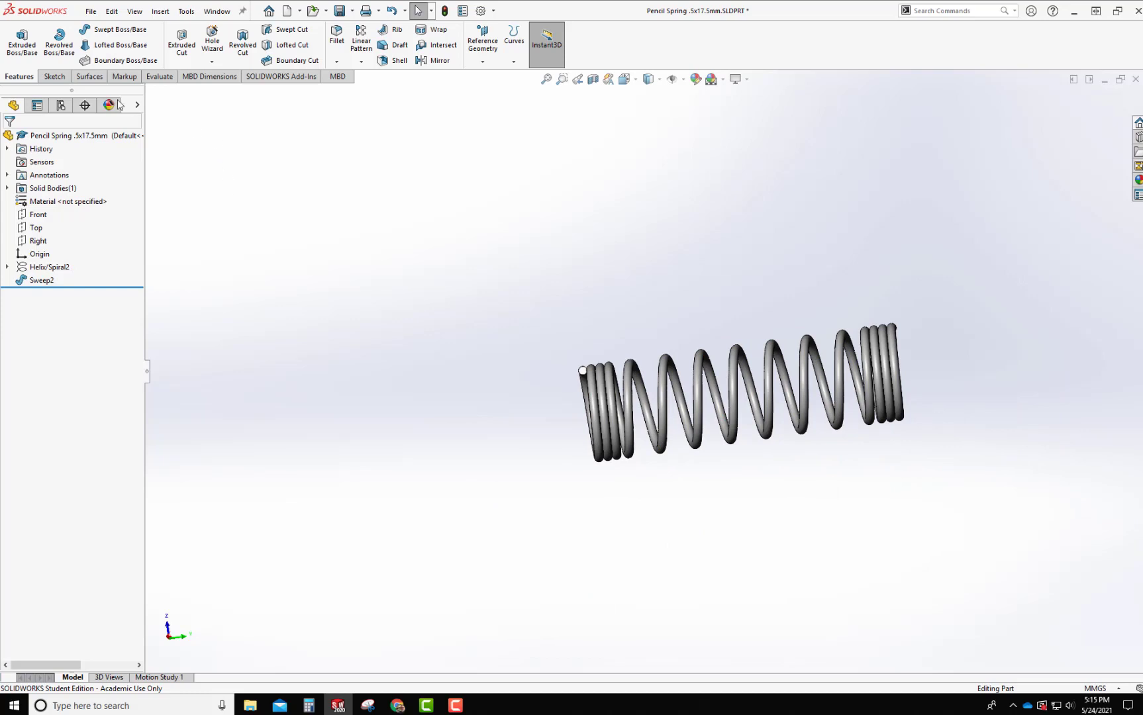
Step: Show the Surfaces tab, then dismiss the ribbon display options without changes
click(90, 77)
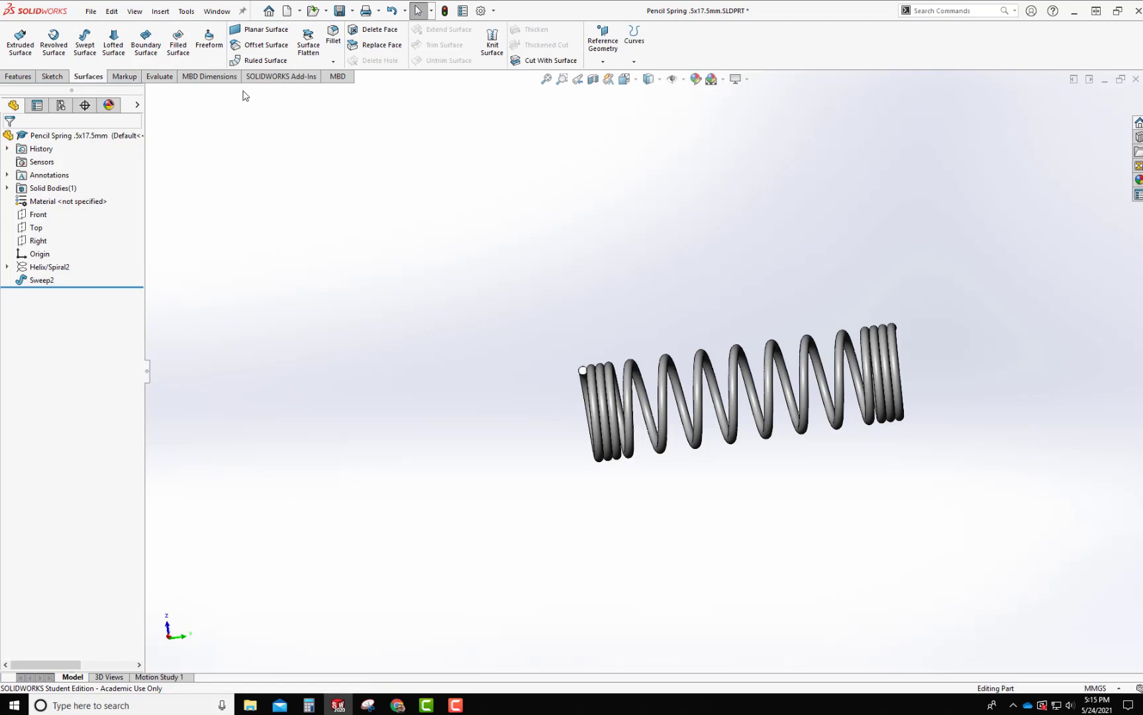
right_click(204, 77)
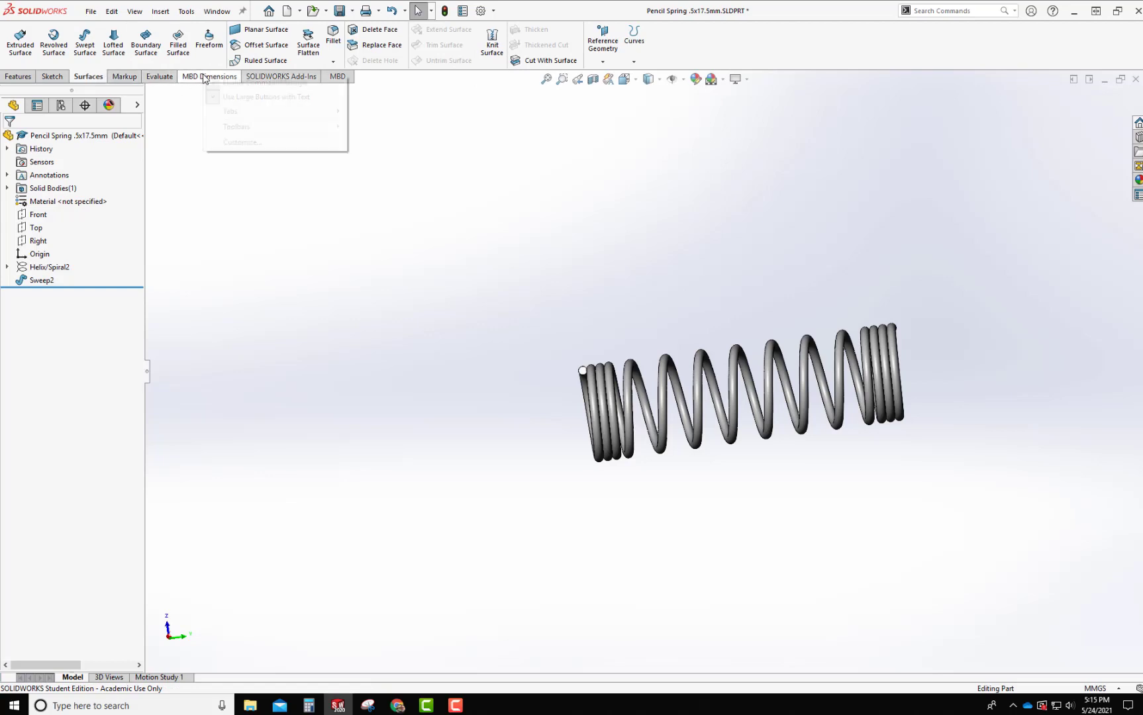
mouse_move(255, 129)
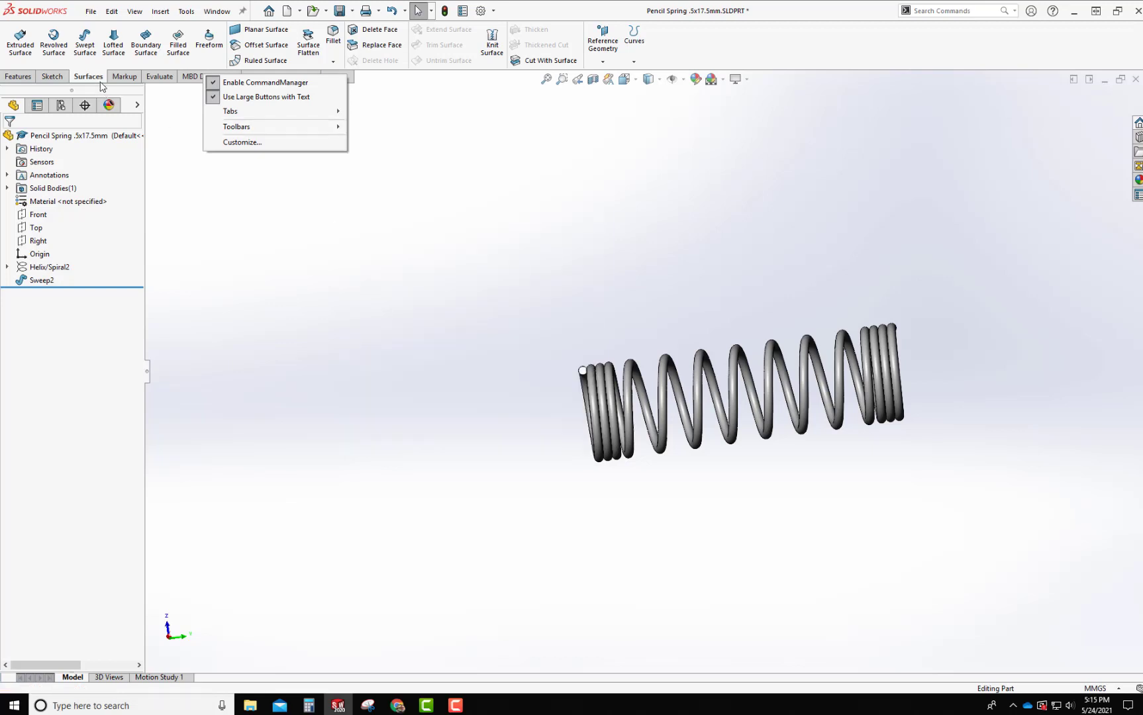
click(453, 154)
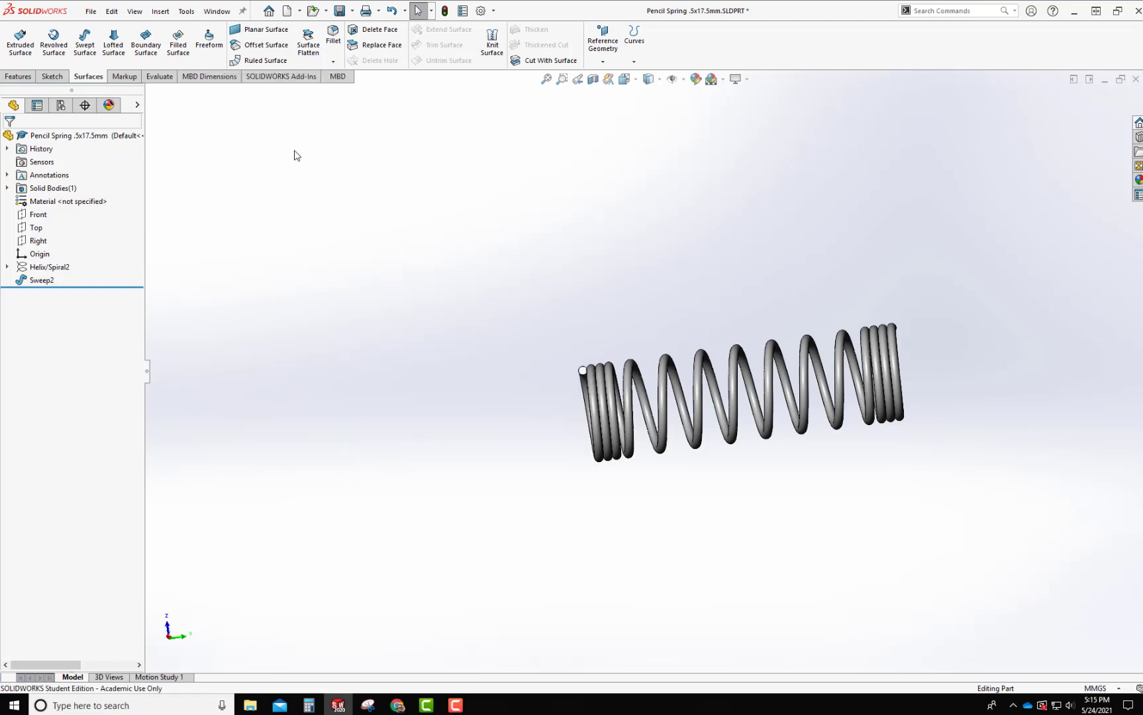
Step: Select the Top plane and switch to the Front view
click(36, 229)
middle_drag(510, 308, 523, 307)
scroll(607, 387, down, 5)
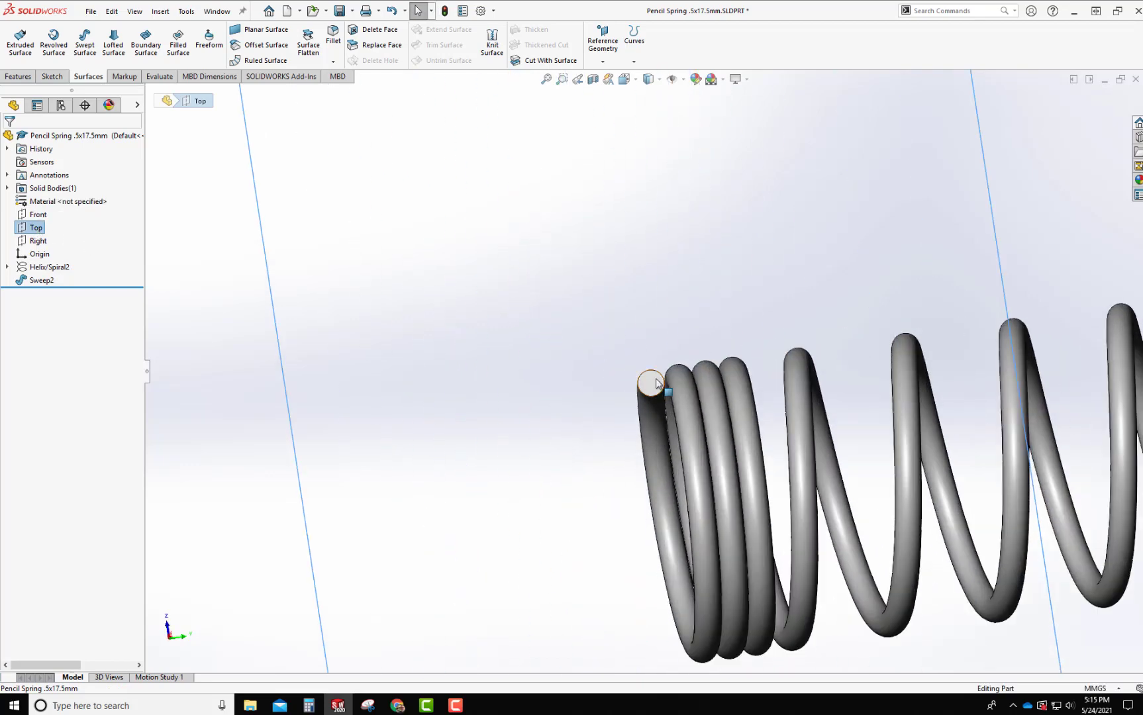
scroll(649, 391, up, 3)
middle_drag(654, 392, 363, 395)
key(space)
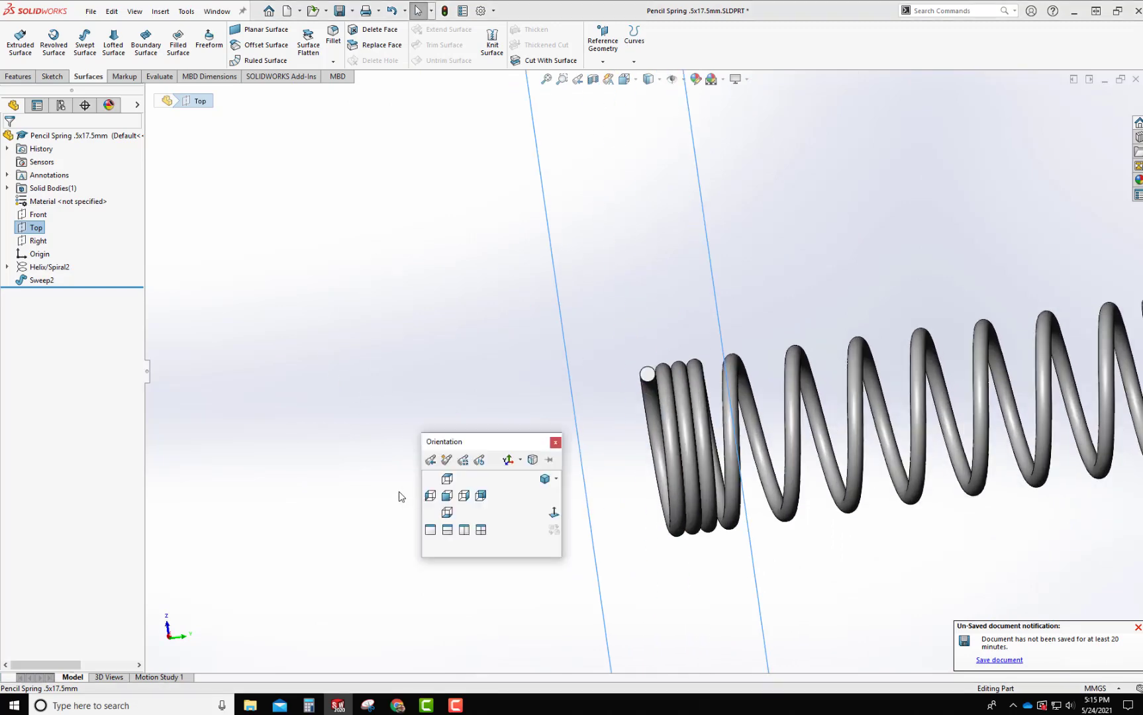
click(452, 500)
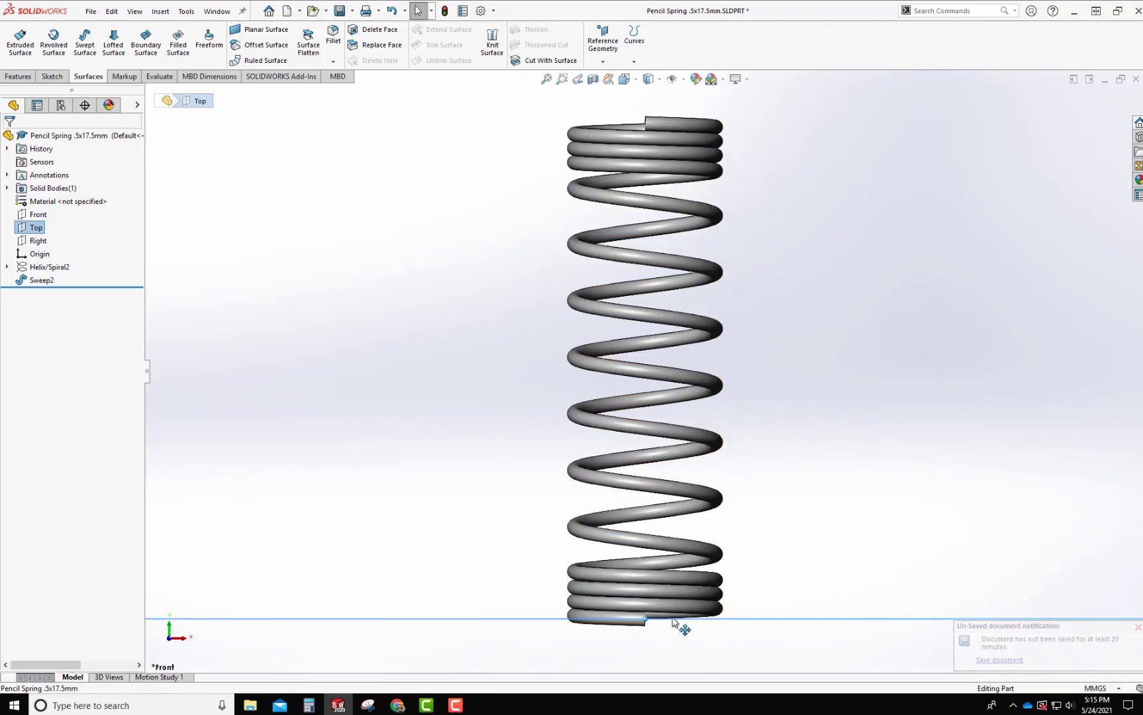
Step: Apply Cut With Surface using the Top plane, creating SurfaceCut3
click(534, 61)
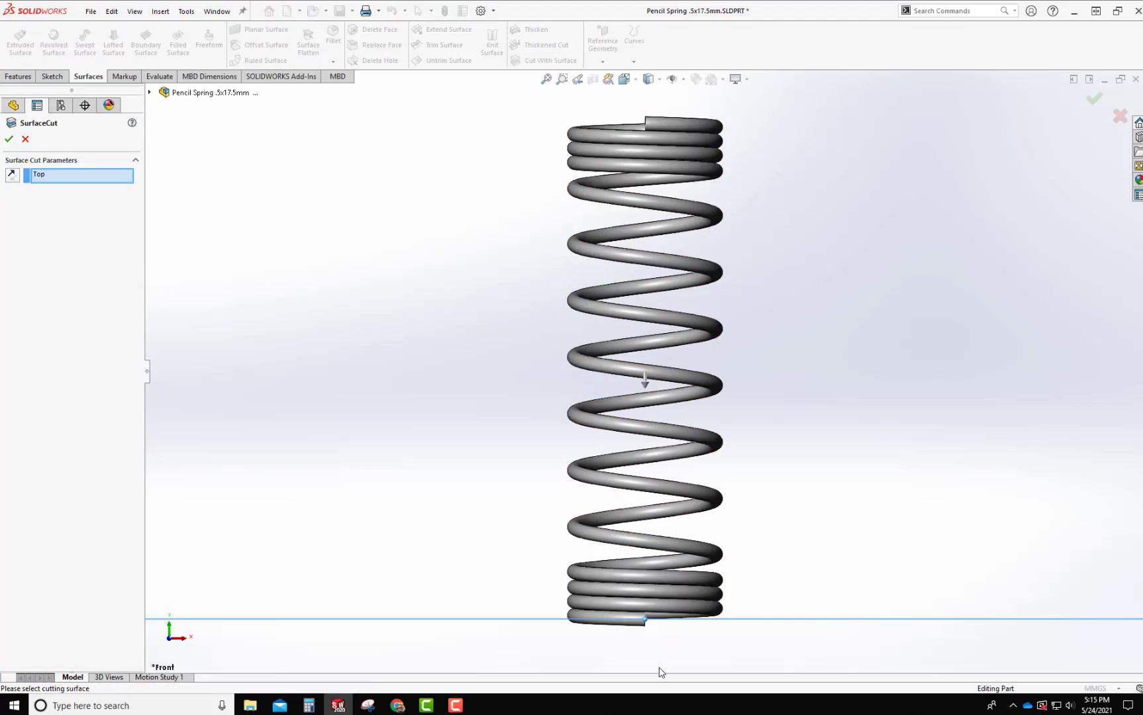
click(9, 139)
middle_drag(807, 513, 744, 454)
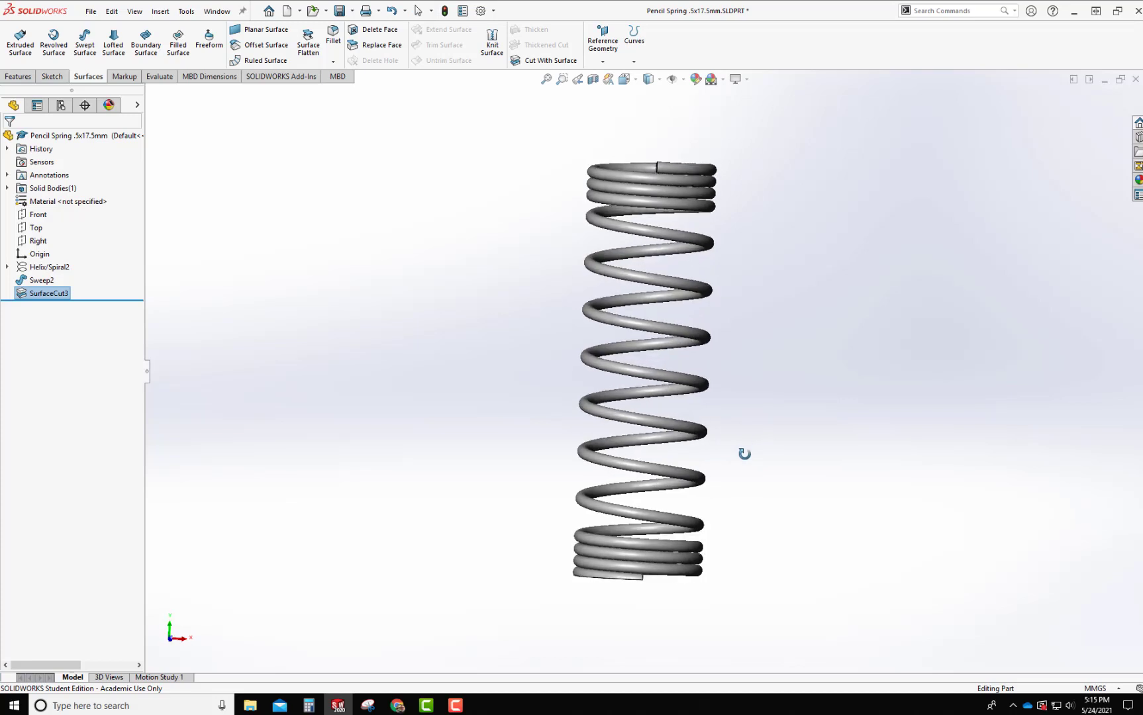
Step: Create Plane2 offset 17.50 mm from the Top plane, then view the spring from the front
click(35, 228)
click(19, 76)
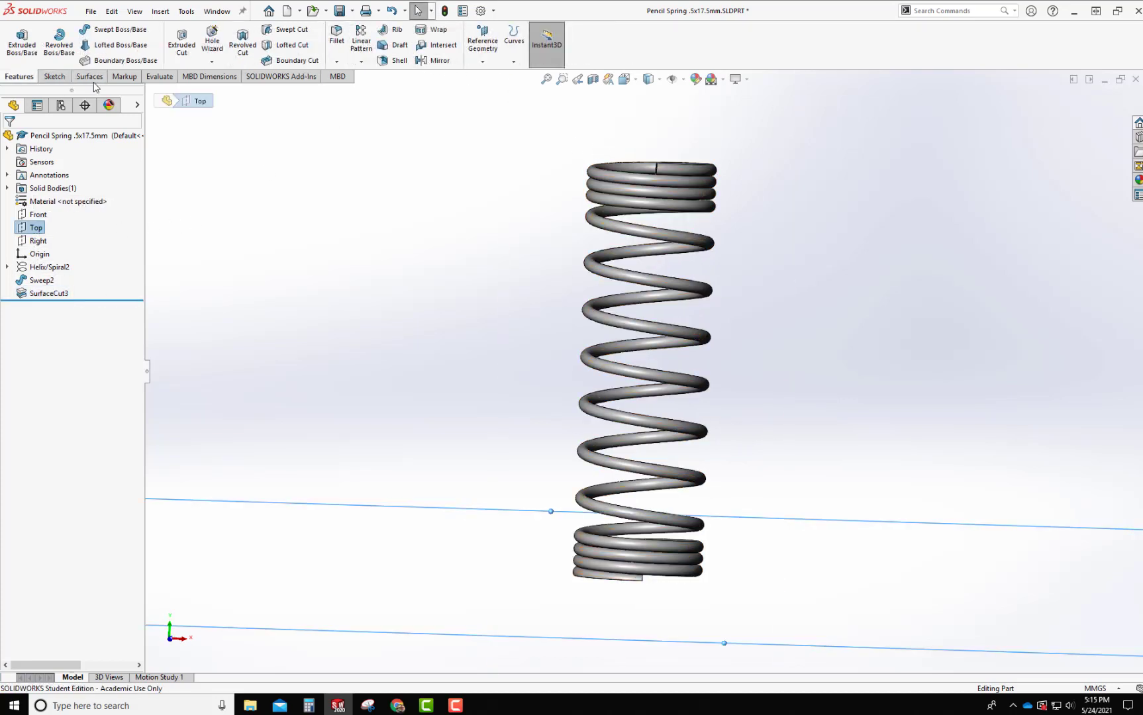
click(483, 43)
click(494, 79)
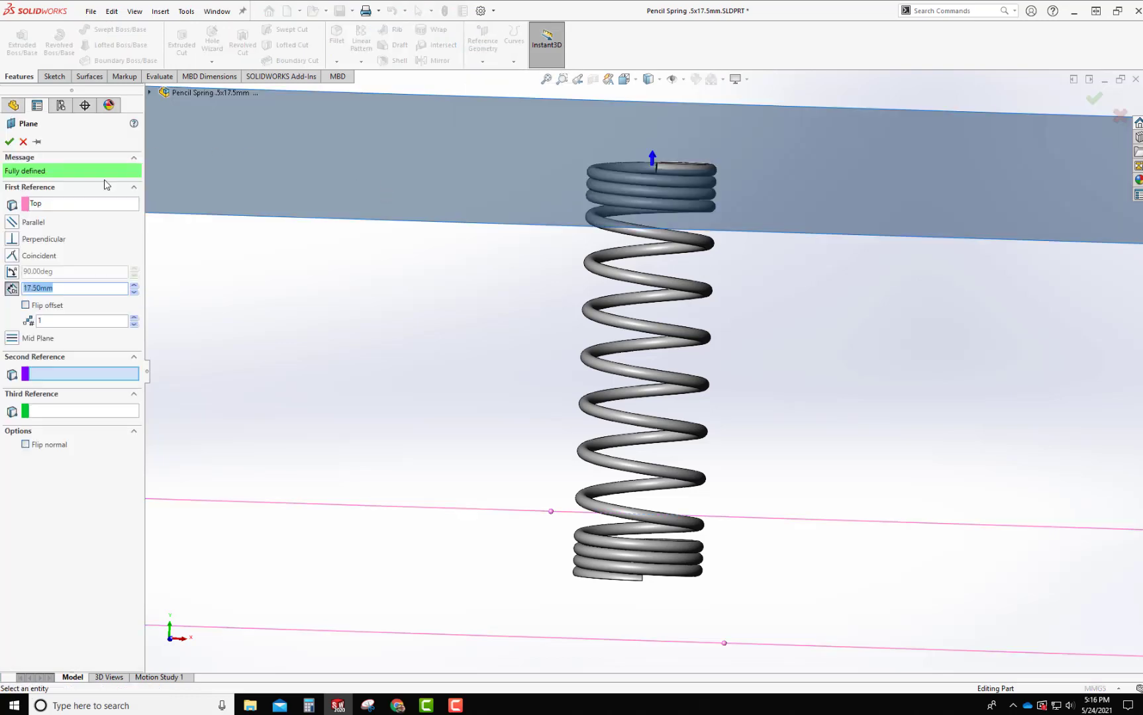
middle_drag(361, 403, 397, 411)
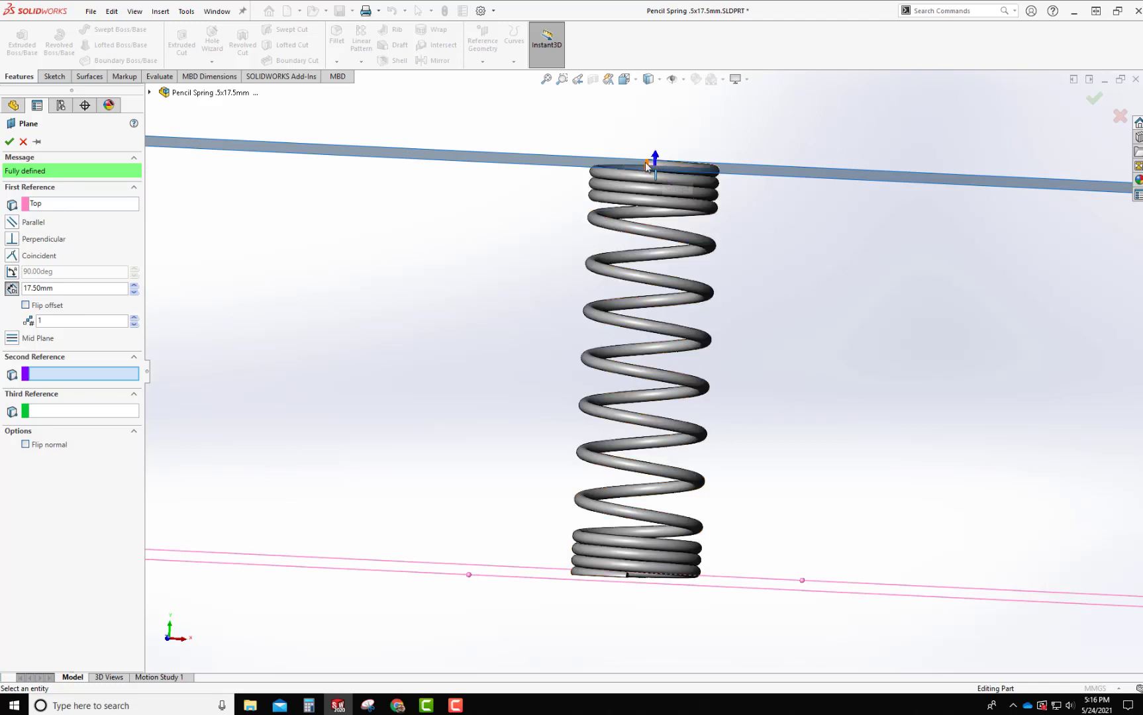
click(9, 141)
key(space)
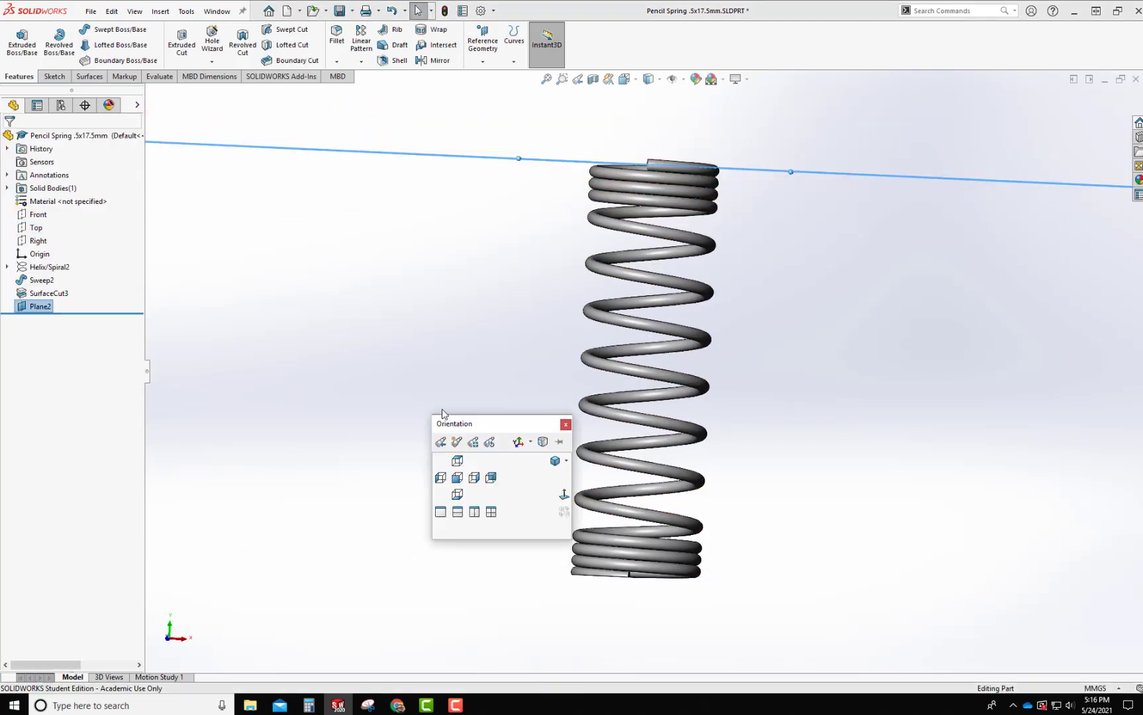
click(457, 478)
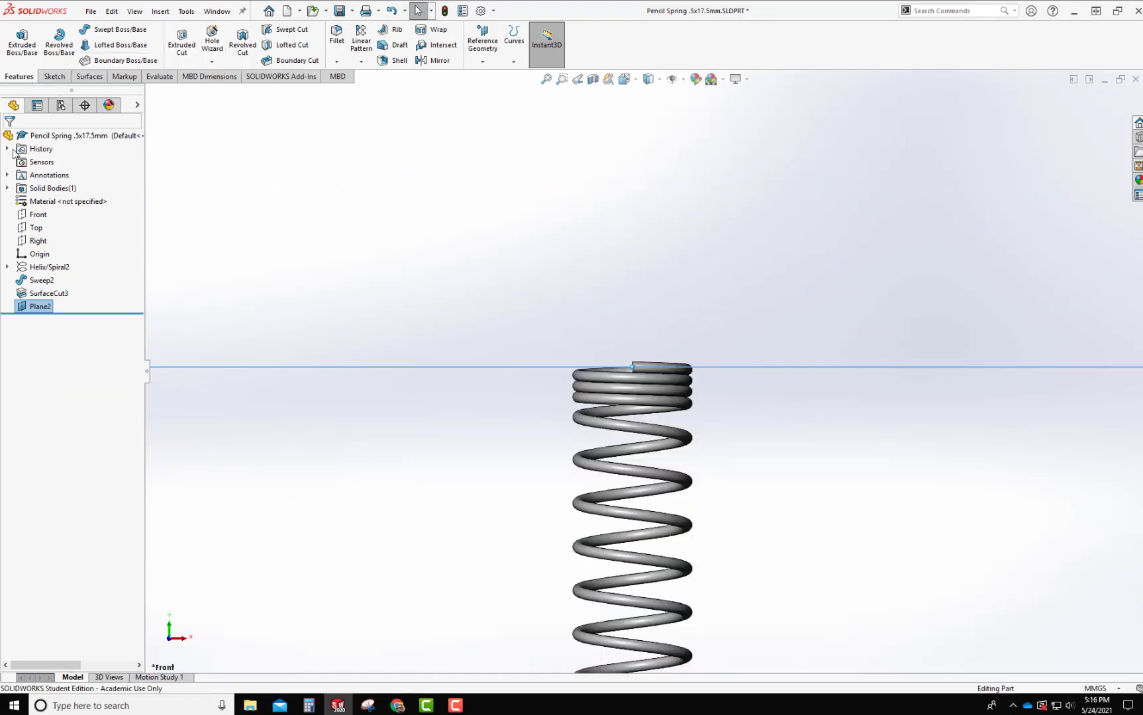
Step: Cut the spring's top end flat with Plane2 using Cut With Surface
click(89, 76)
click(551, 61)
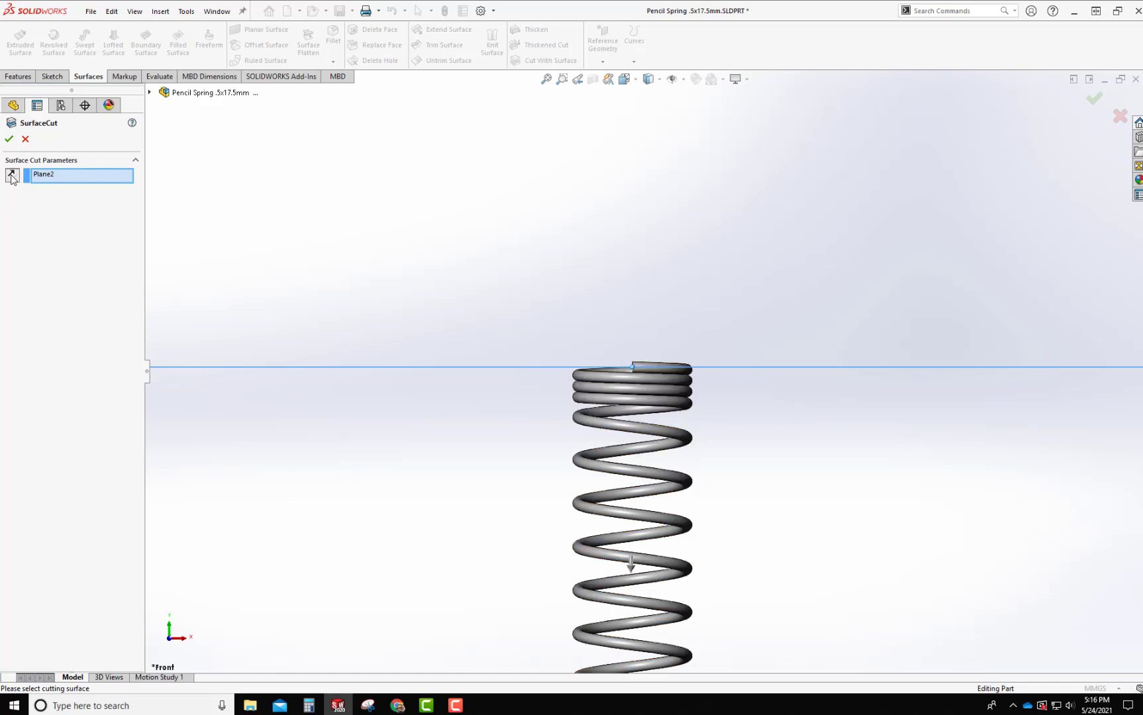
click(10, 139)
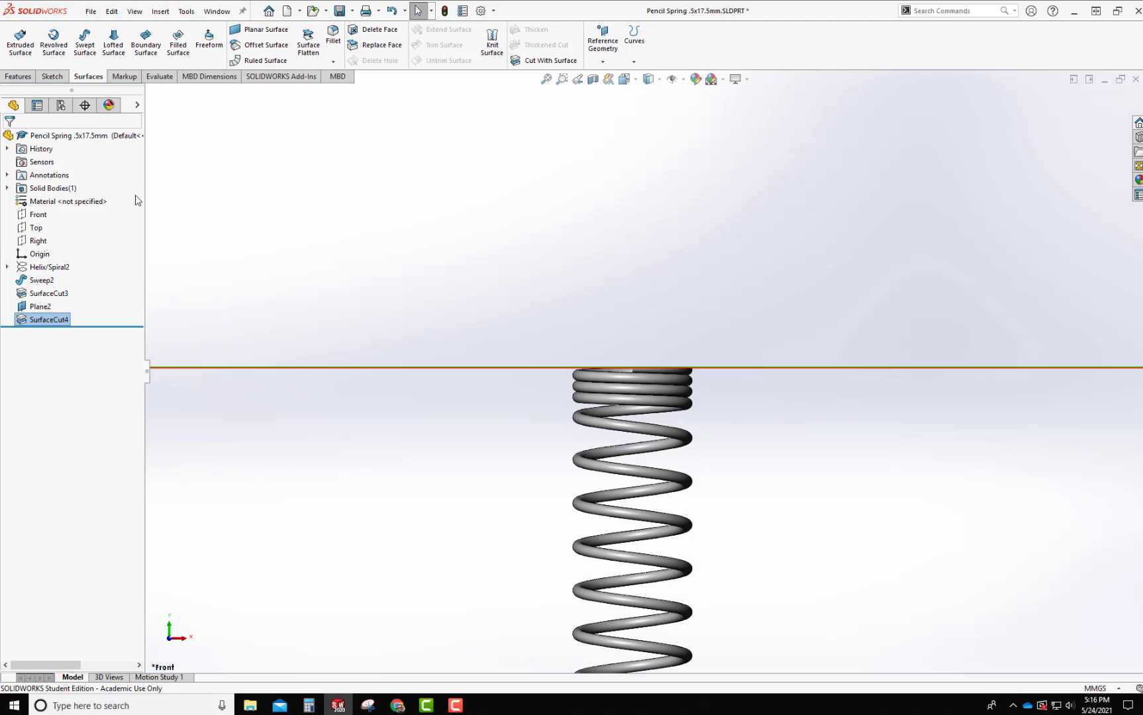
Step: Hide Plane2 and inspect both flat spring ends from an isometric view
click(308, 270)
middle_drag(492, 288, 405, 324)
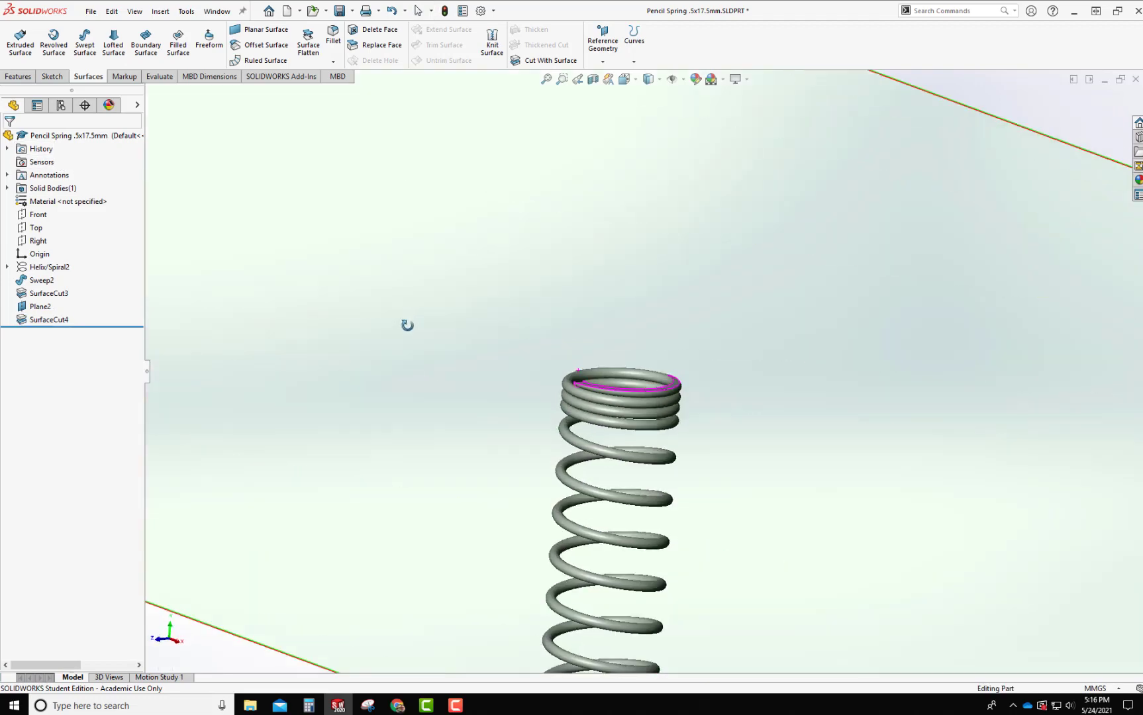
right_click(28, 311)
click(56, 268)
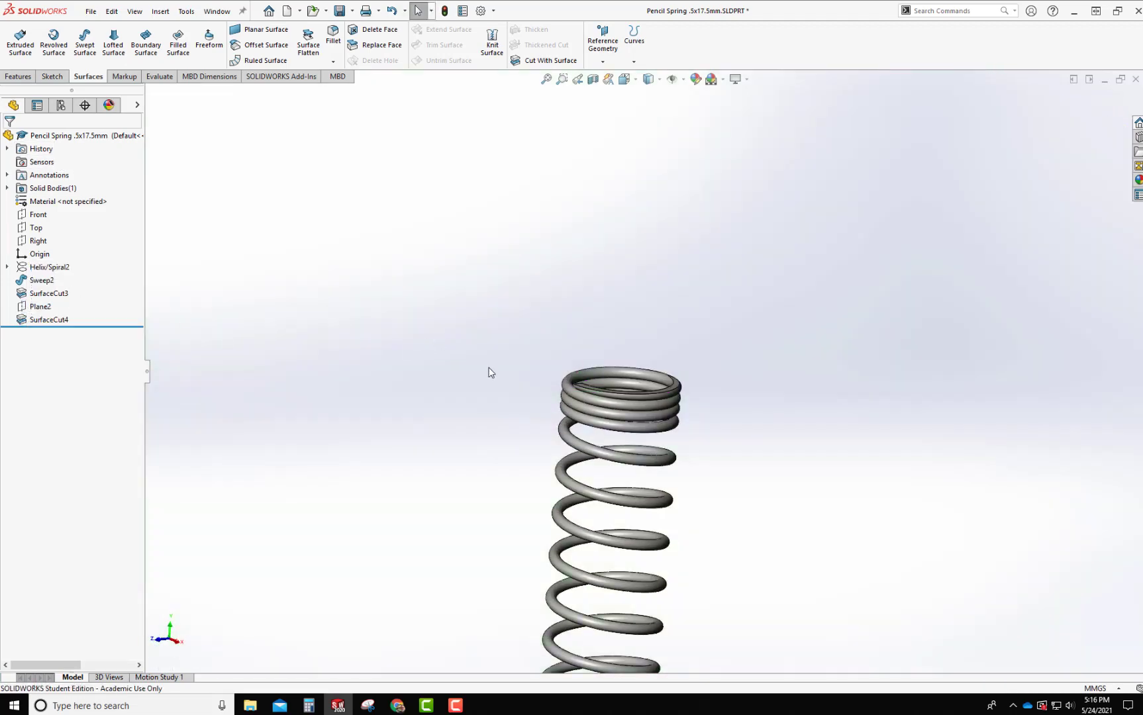
key(ctrl+7)
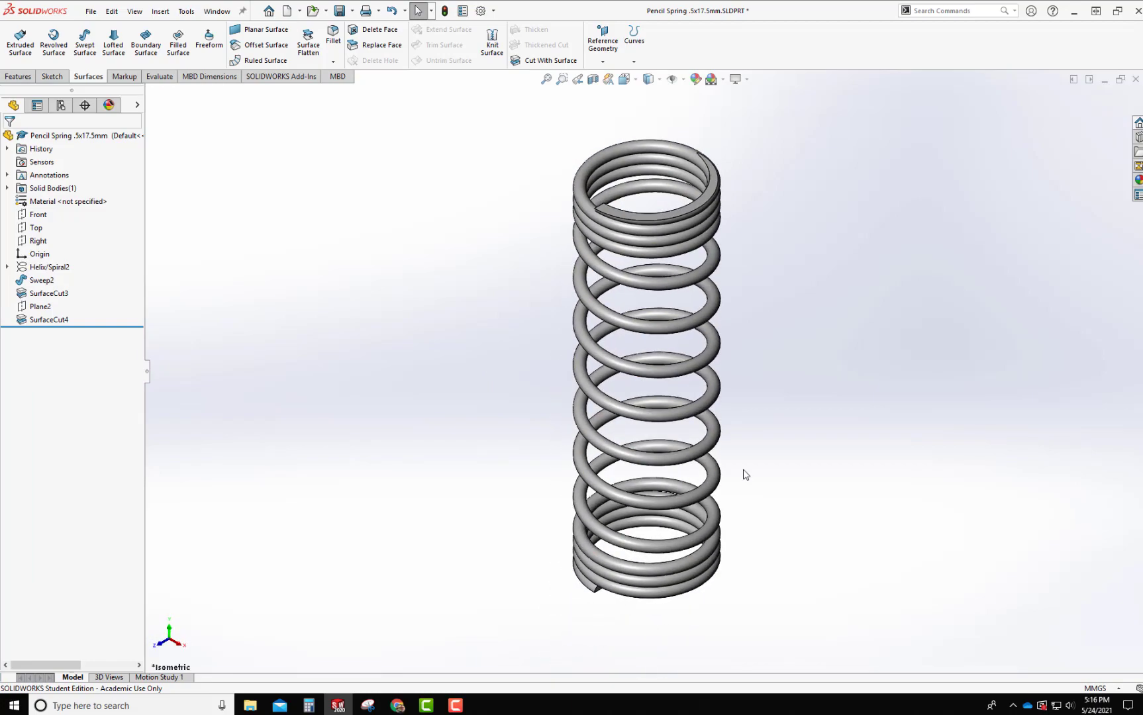
middle_drag(699, 426, 711, 365)
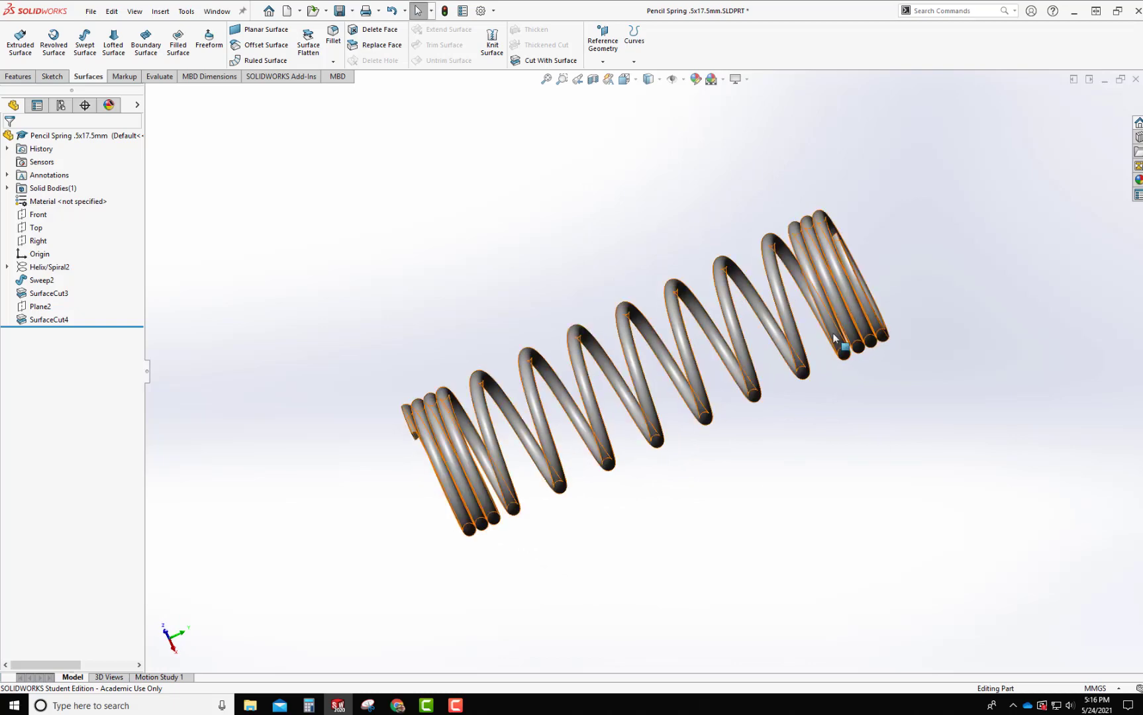
middle_drag(812, 430, 759, 505)
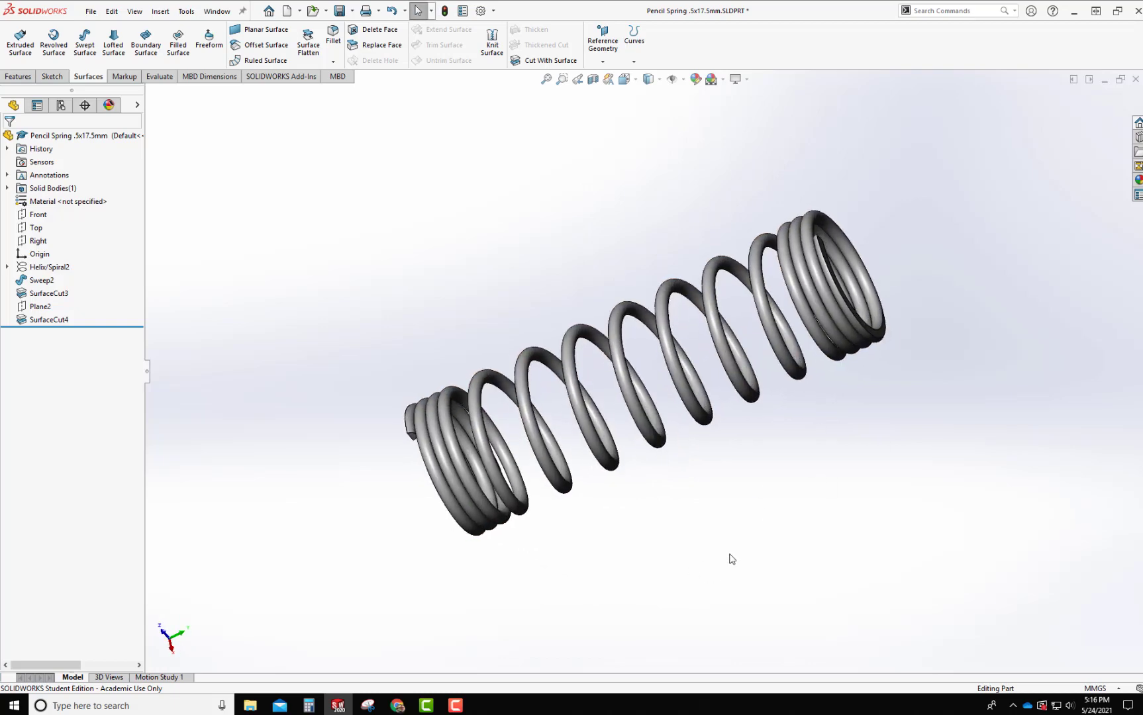